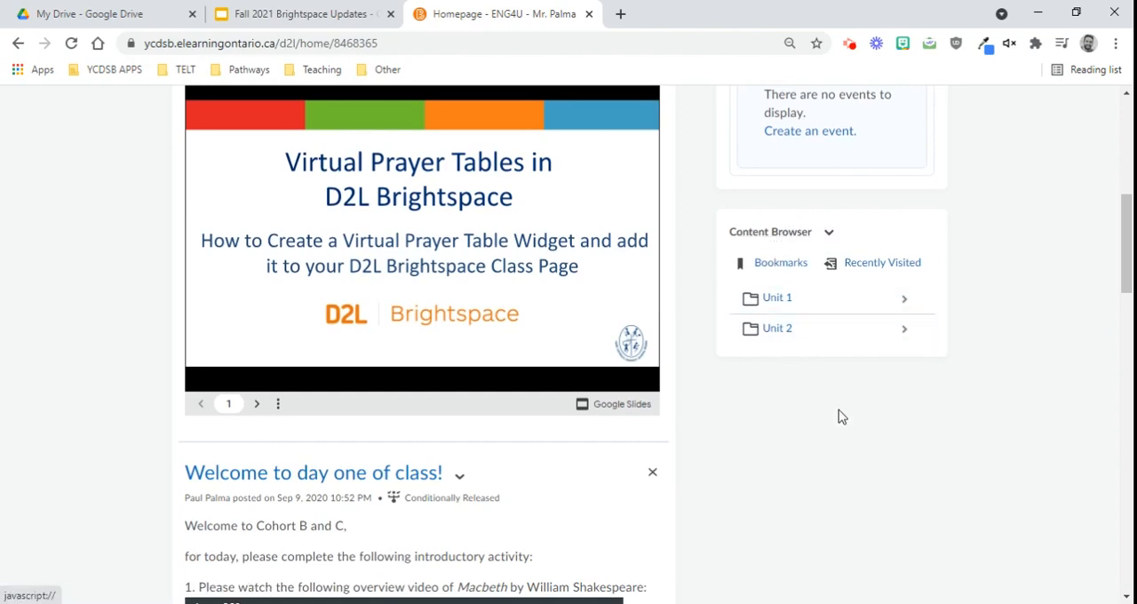
Step: Review the course homepage's widgets, including Announcements, Calendar, Content Browser and Activity Feed
scroll(711, 344, up, 5)
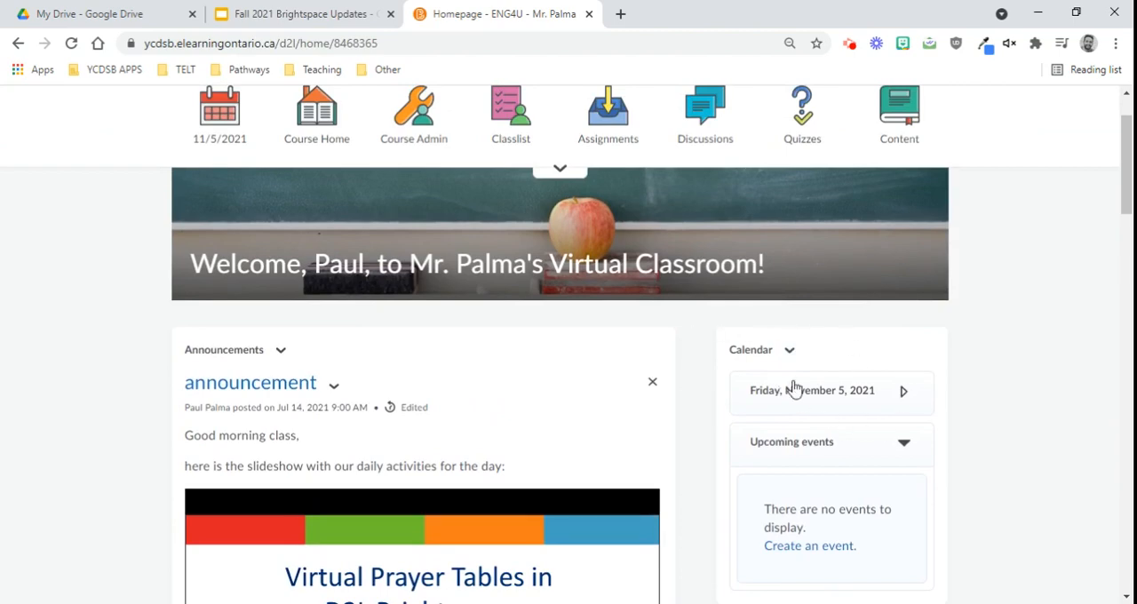
scroll(954, 395, down, 2)
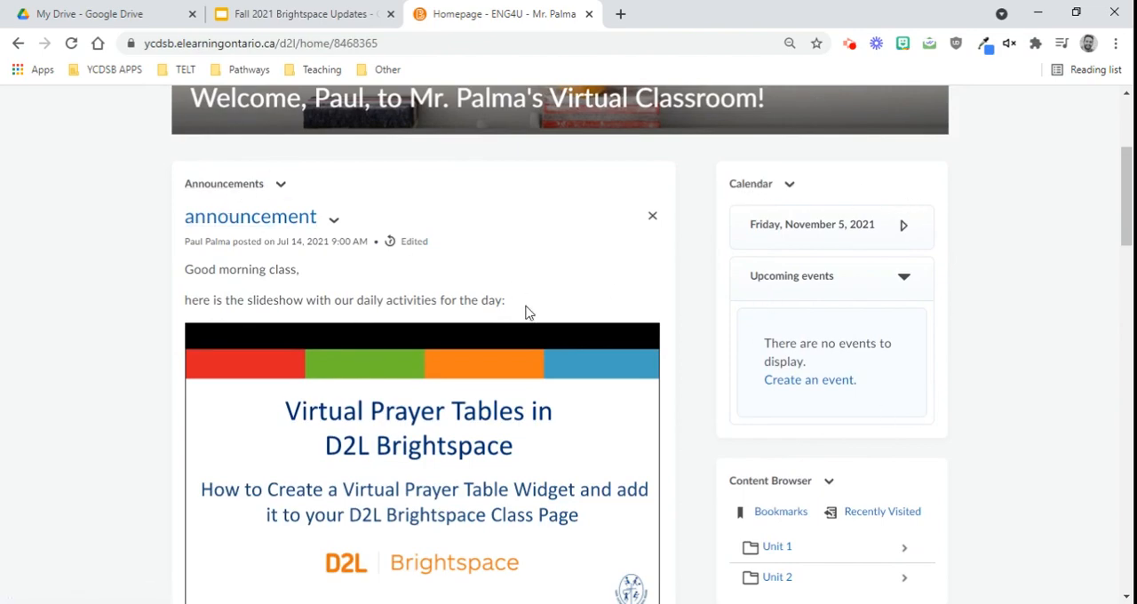
scroll(903, 406, down, 10)
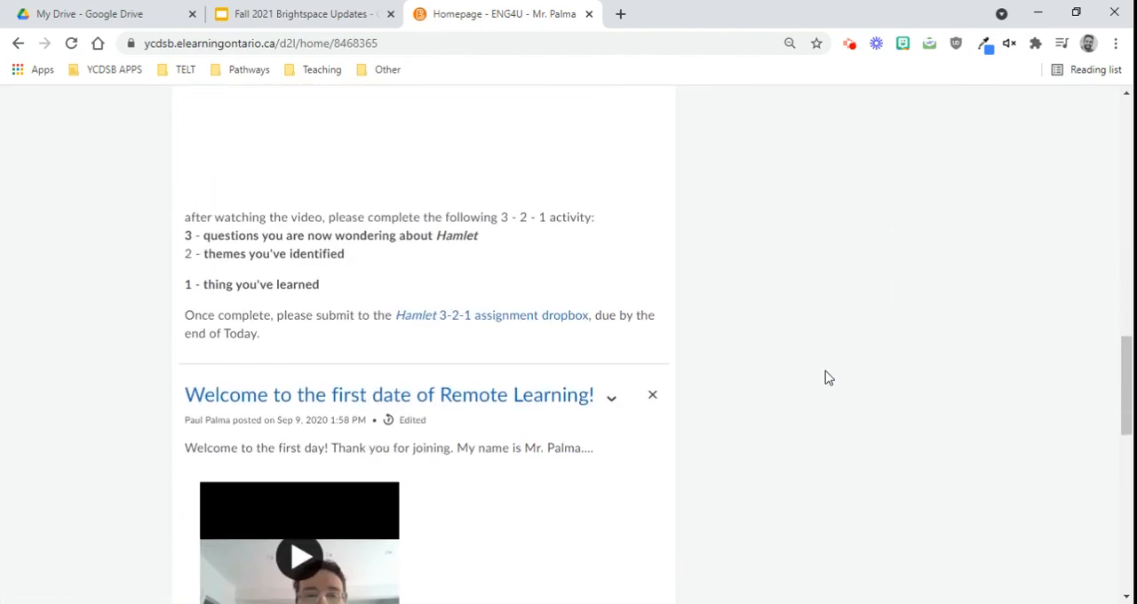
scroll(824, 377, down, 8)
scroll(325, 185, up, 1)
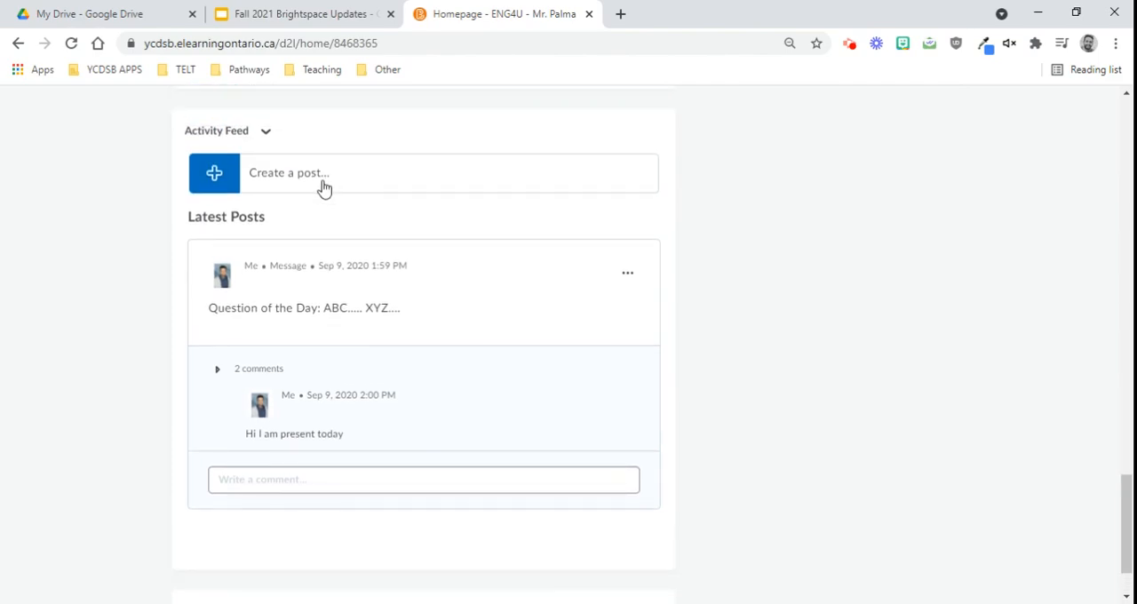
scroll(373, 222, down, 1)
scroll(649, 437, up, 20)
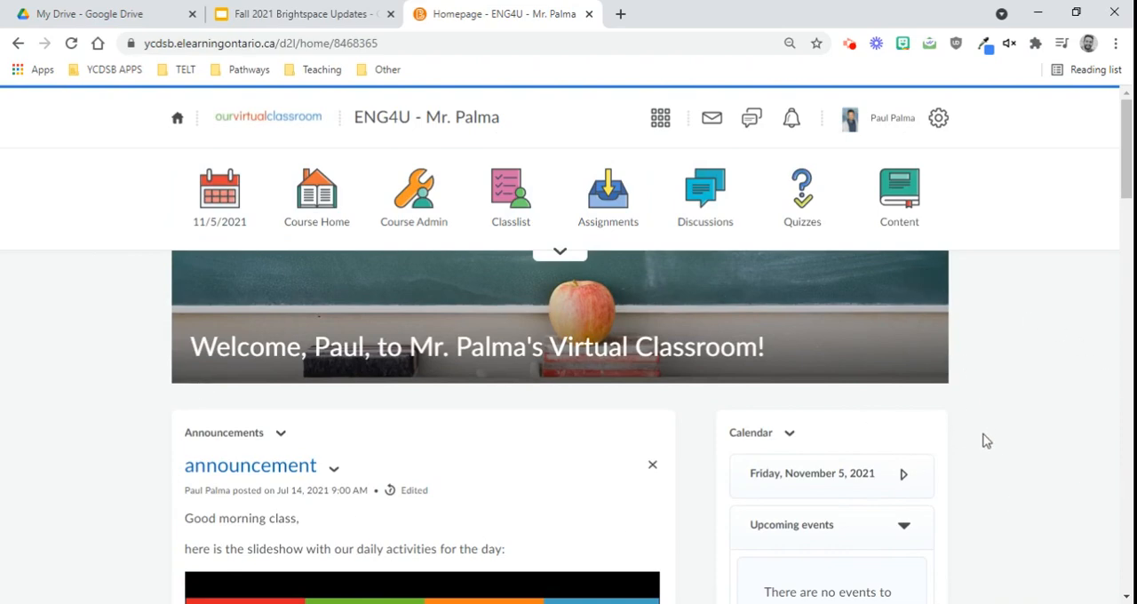
scroll(1008, 458, down, 3)
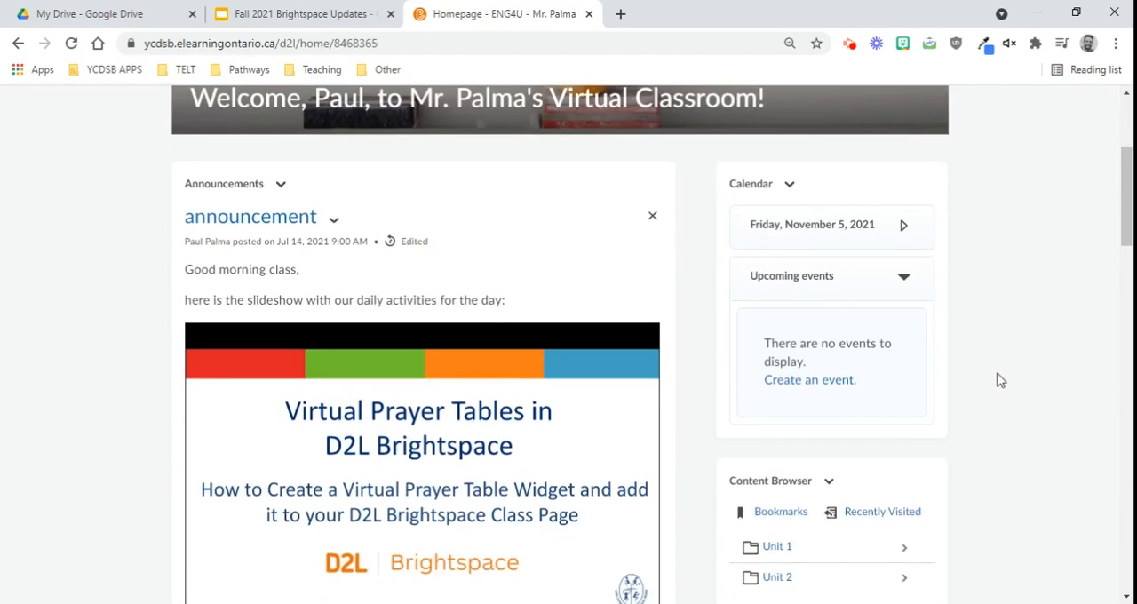
Step: Open homepage management for the course and bring up the list of available homepages
drag(1125, 178, 1124, 541)
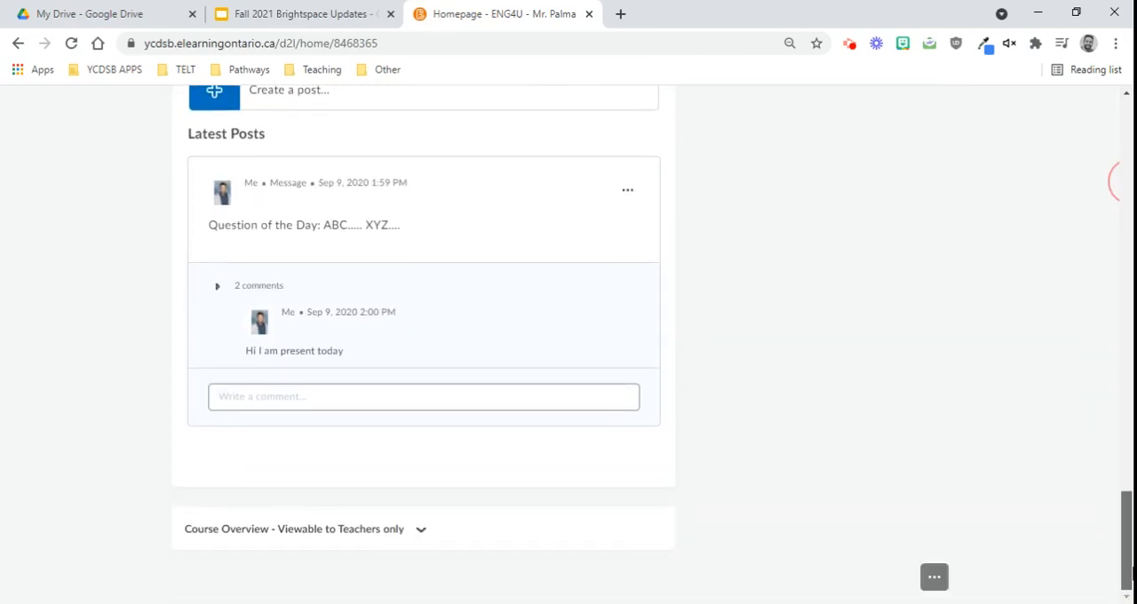
click(929, 582)
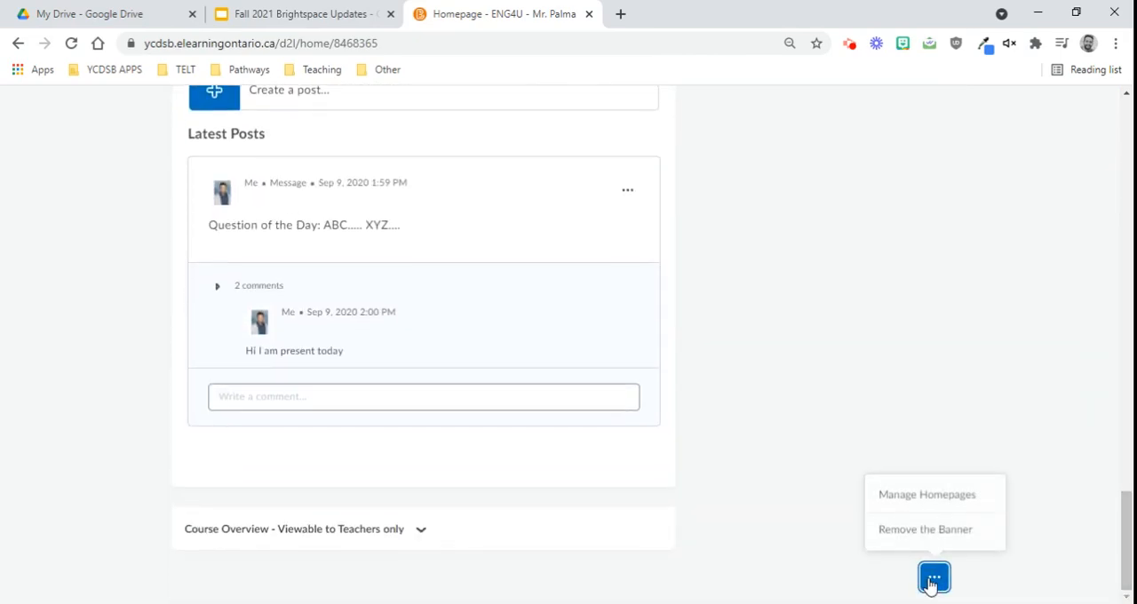
click(930, 494)
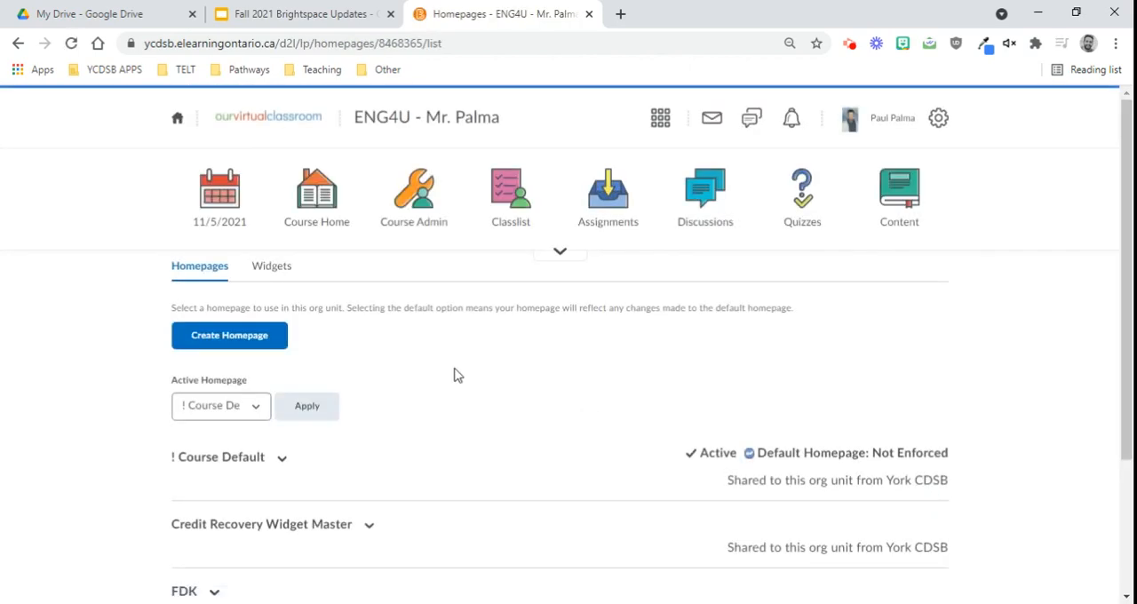
scroll(522, 371, down, 1)
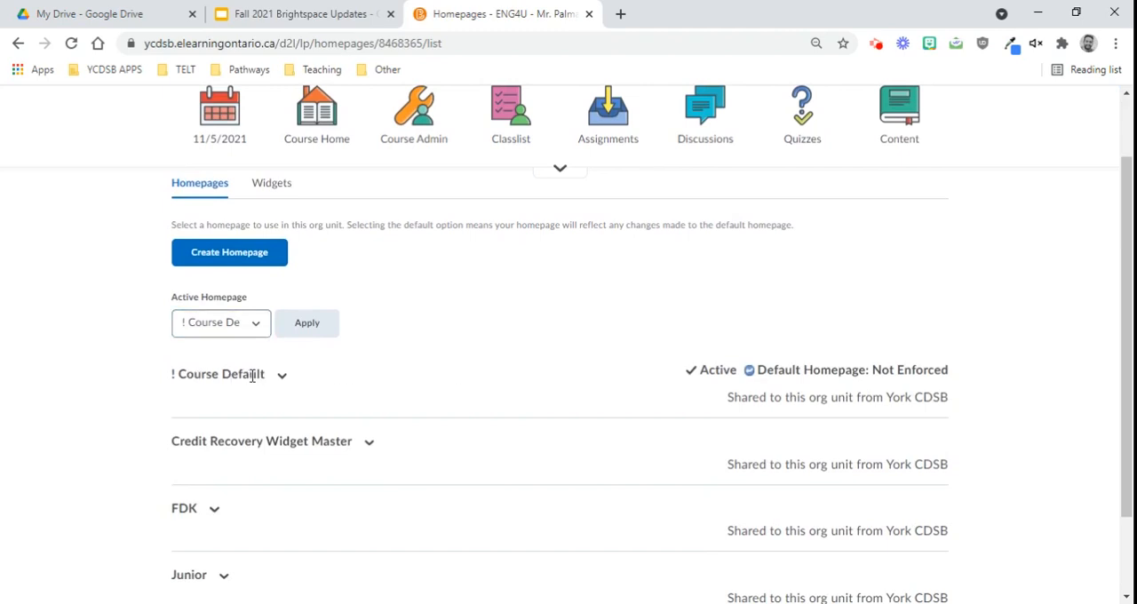
drag(263, 371, 170, 376)
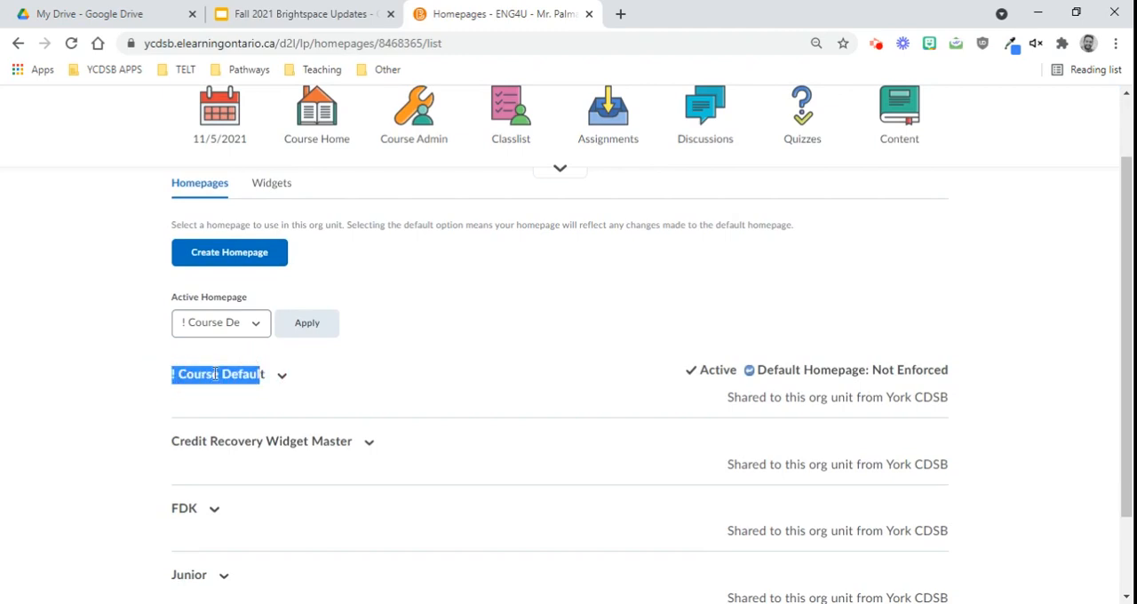
drag(265, 375, 172, 376)
click(245, 379)
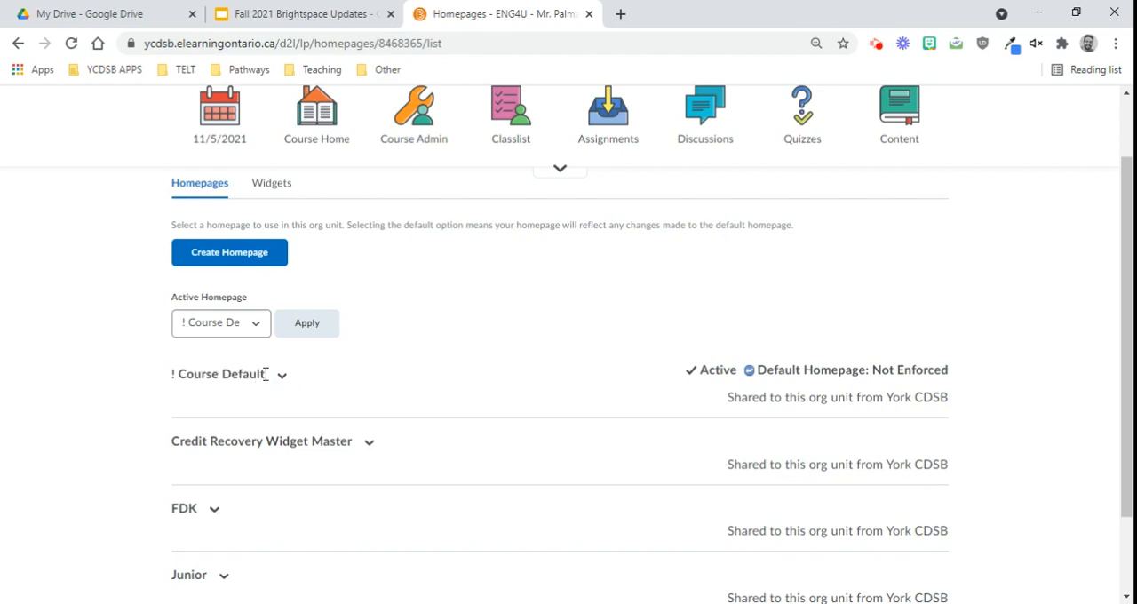
drag(266, 375, 145, 376)
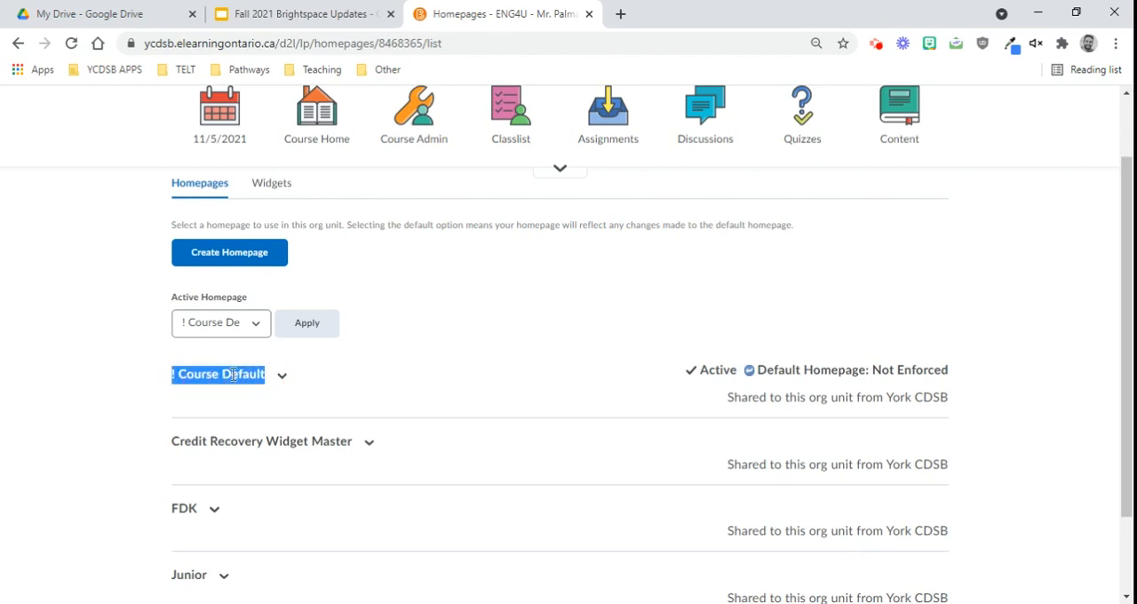
click(226, 375)
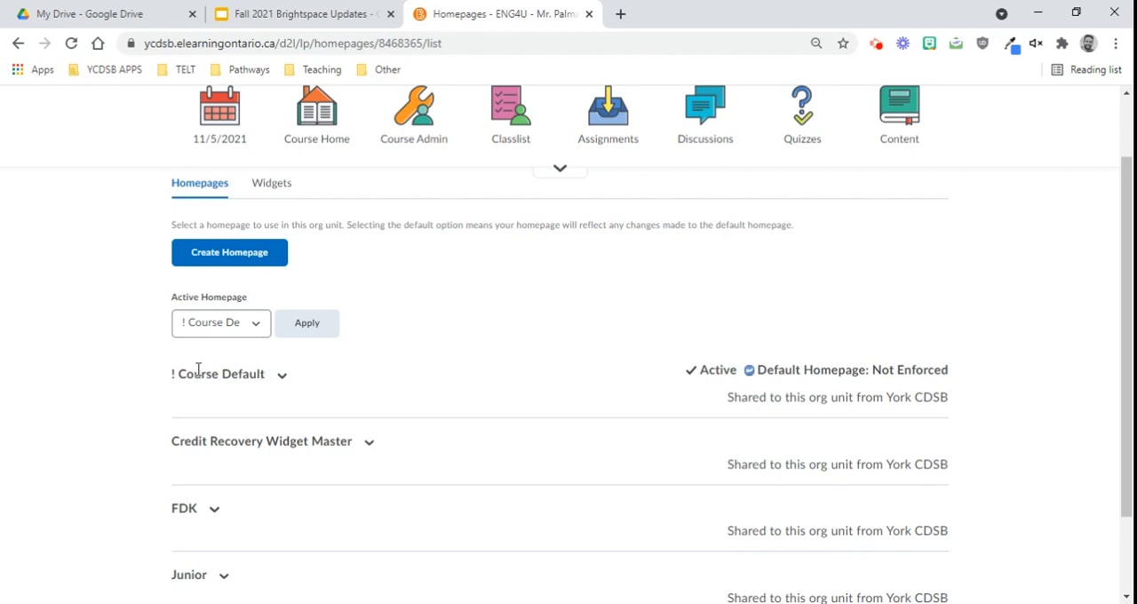
Step: Copy the ! Course Default homepage and apply ! Course Default - Copy as the active homepage
click(282, 377)
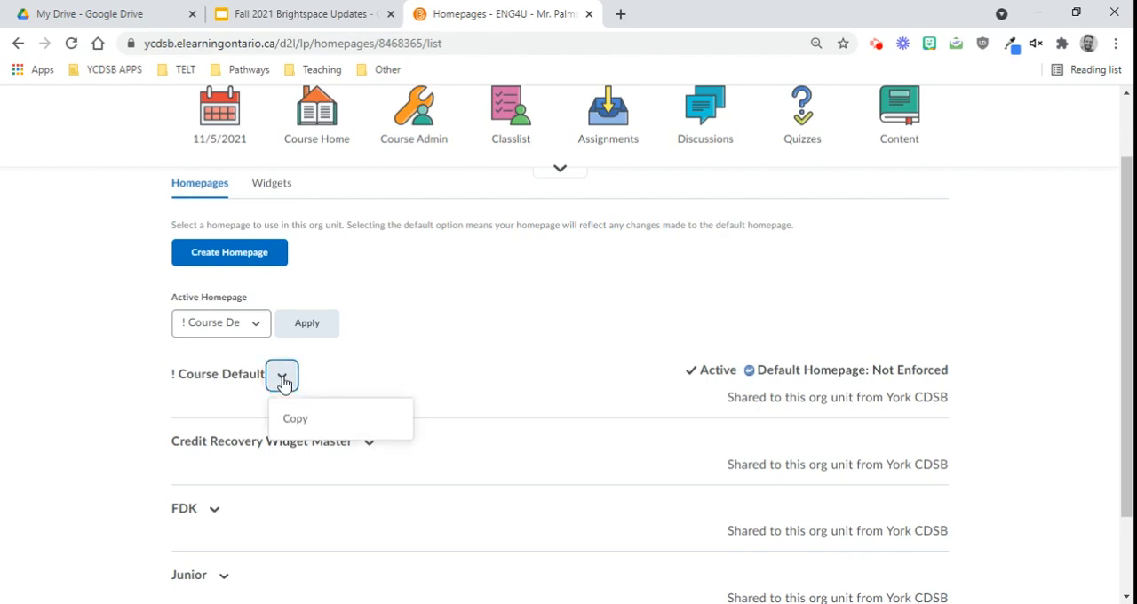
click(345, 423)
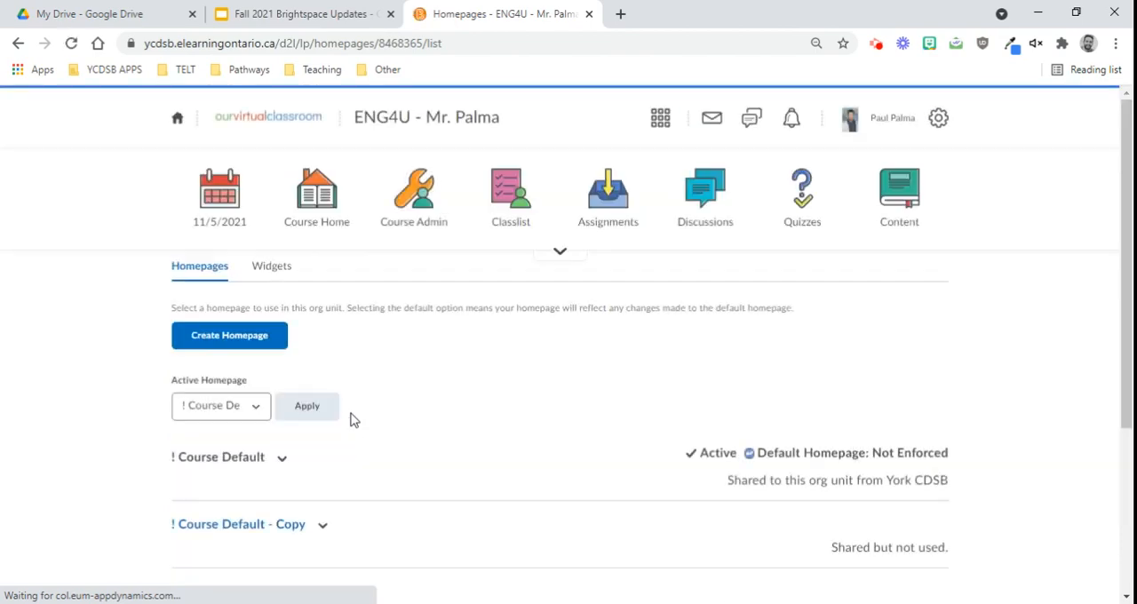
scroll(260, 394, down, 1)
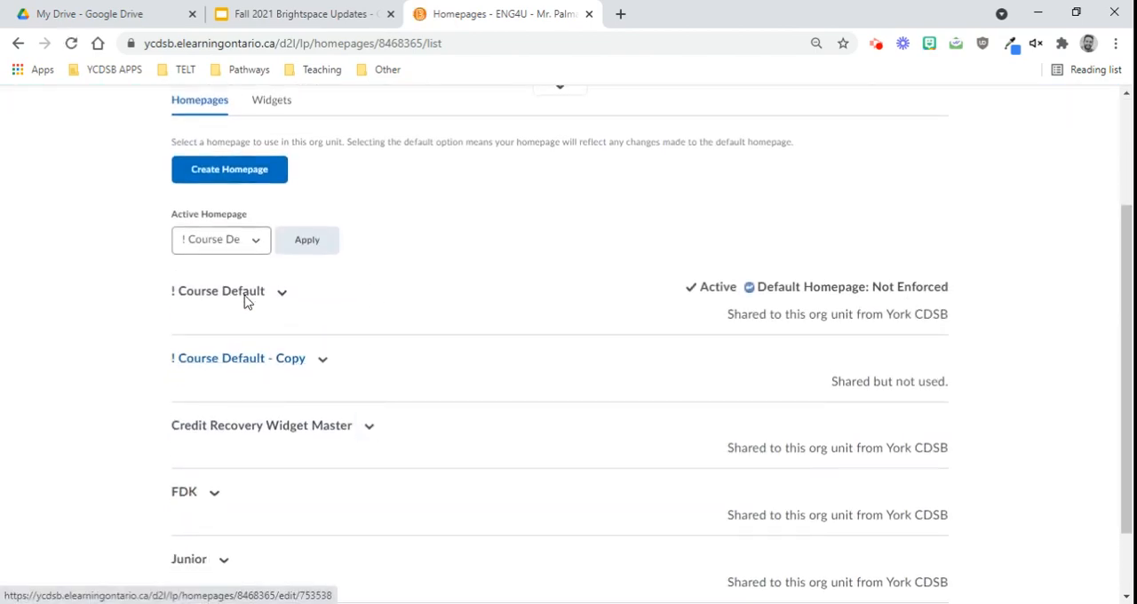
click(250, 248)
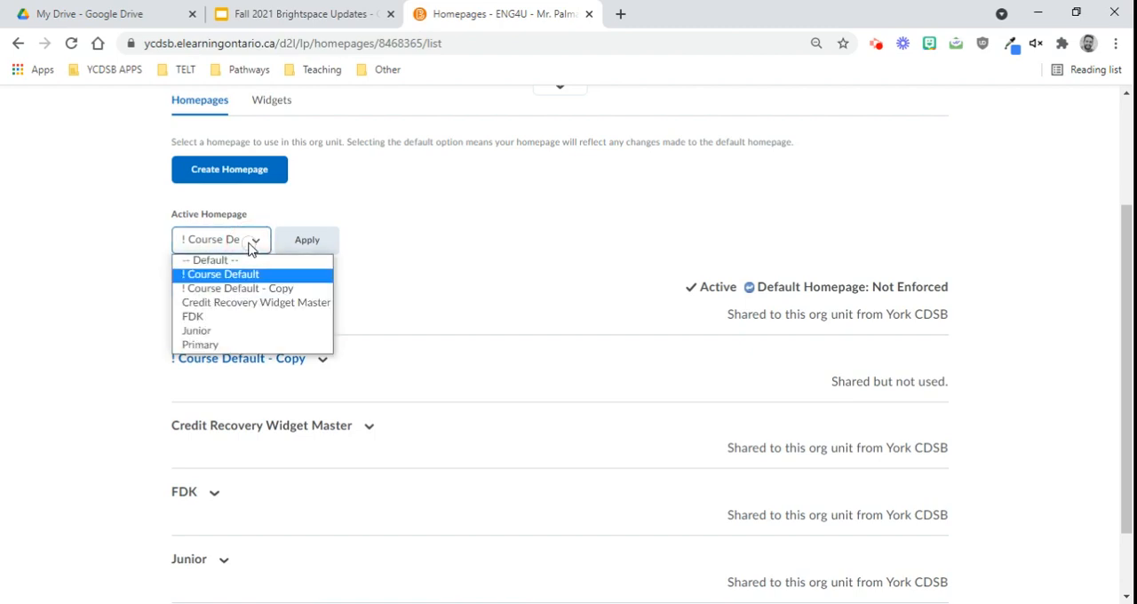
click(291, 289)
click(326, 247)
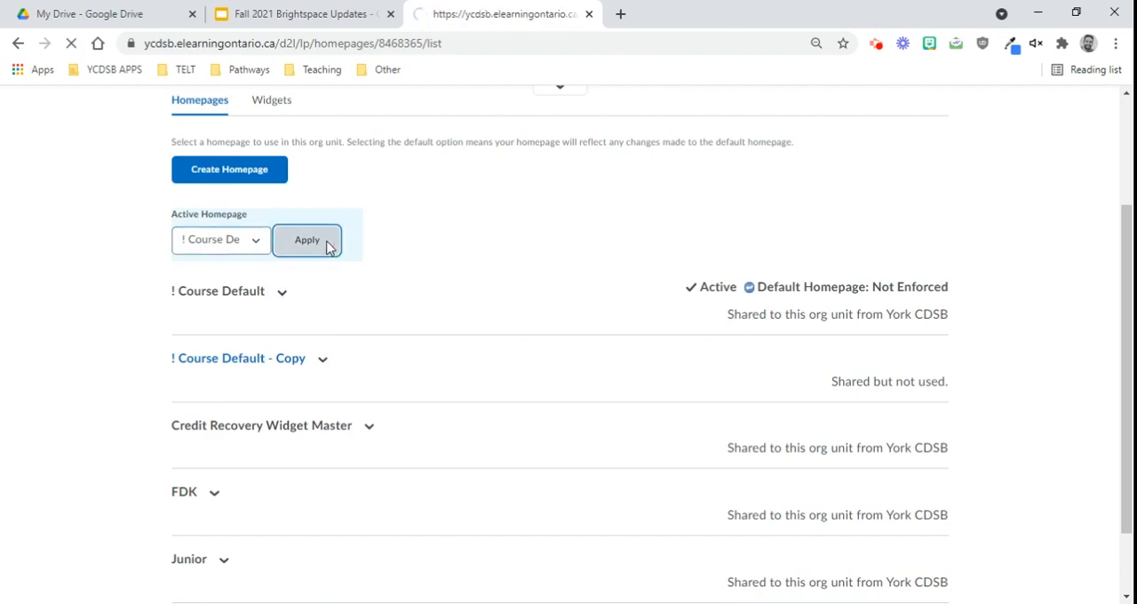
Step: Open the ! Course Default - Copy homepage for editing, keeping its name
scroll(292, 334, down, 3)
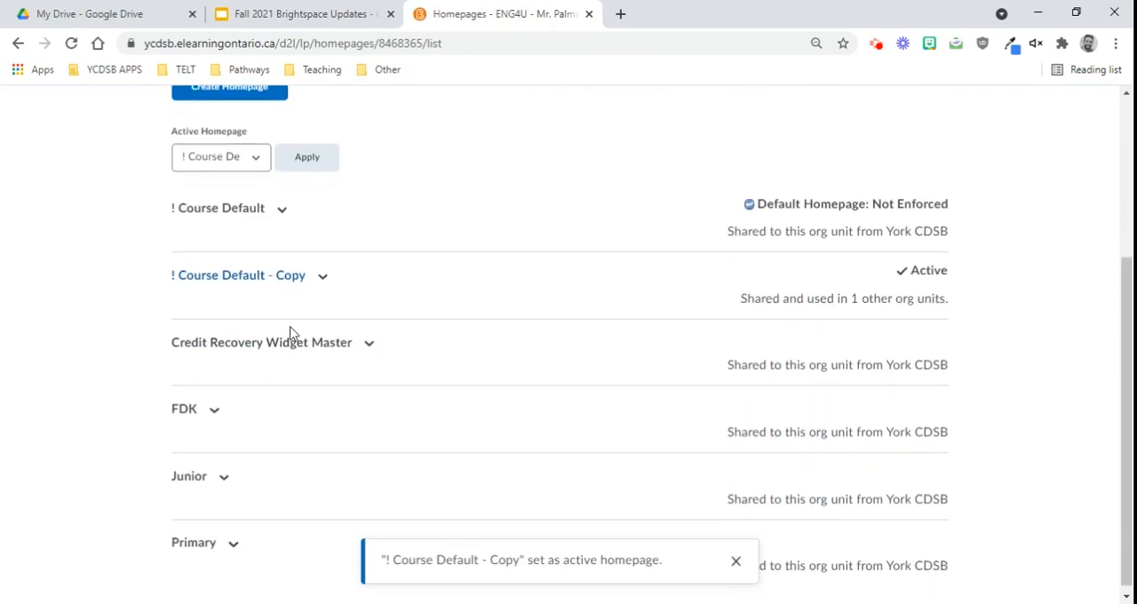
click(242, 282)
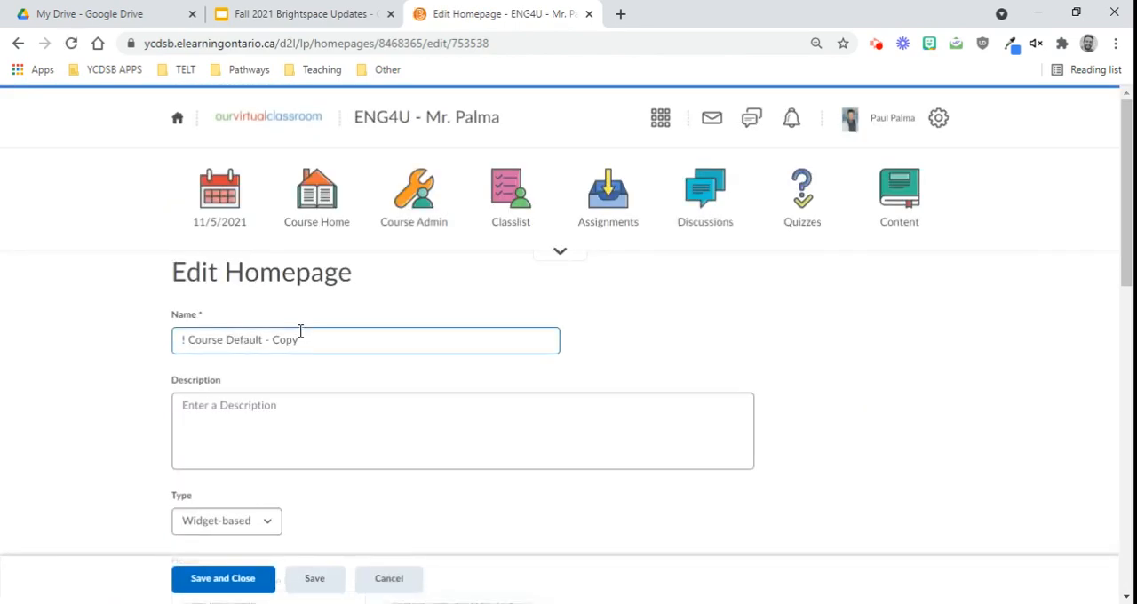
drag(300, 340, 189, 342)
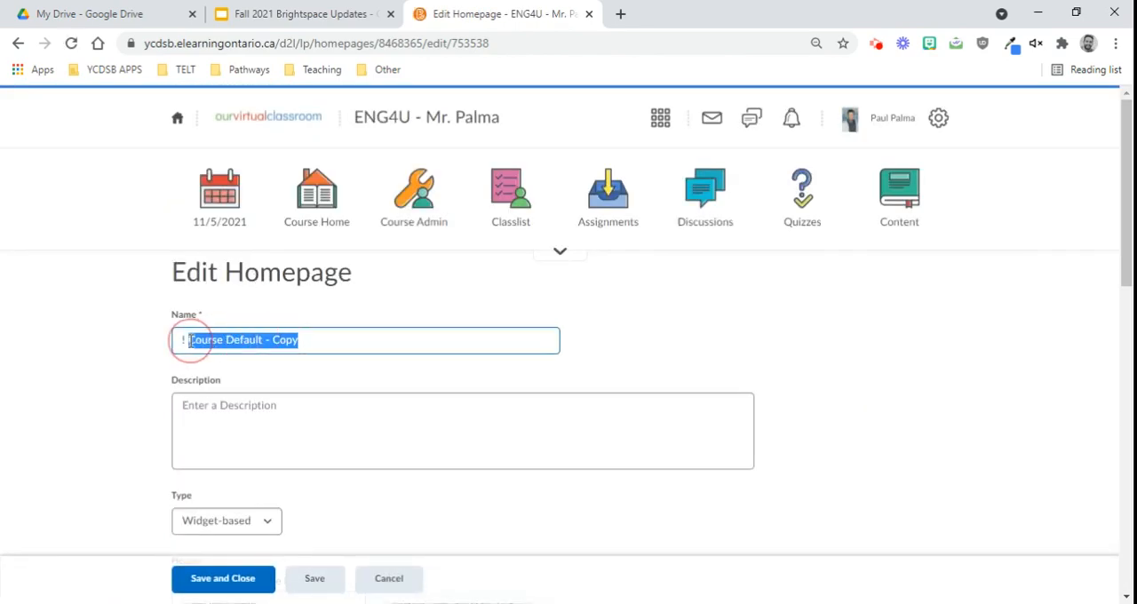
click(401, 335)
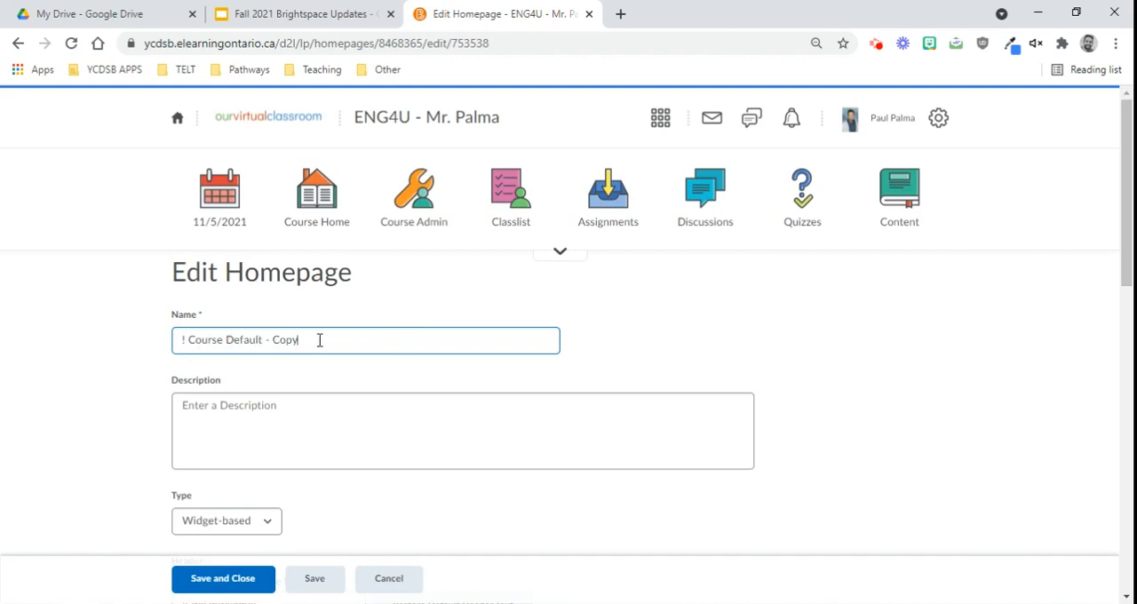
Step: Examine the homepage's description, type options, header and layout settings
scroll(342, 338, down, 1)
scroll(380, 327, down, 3)
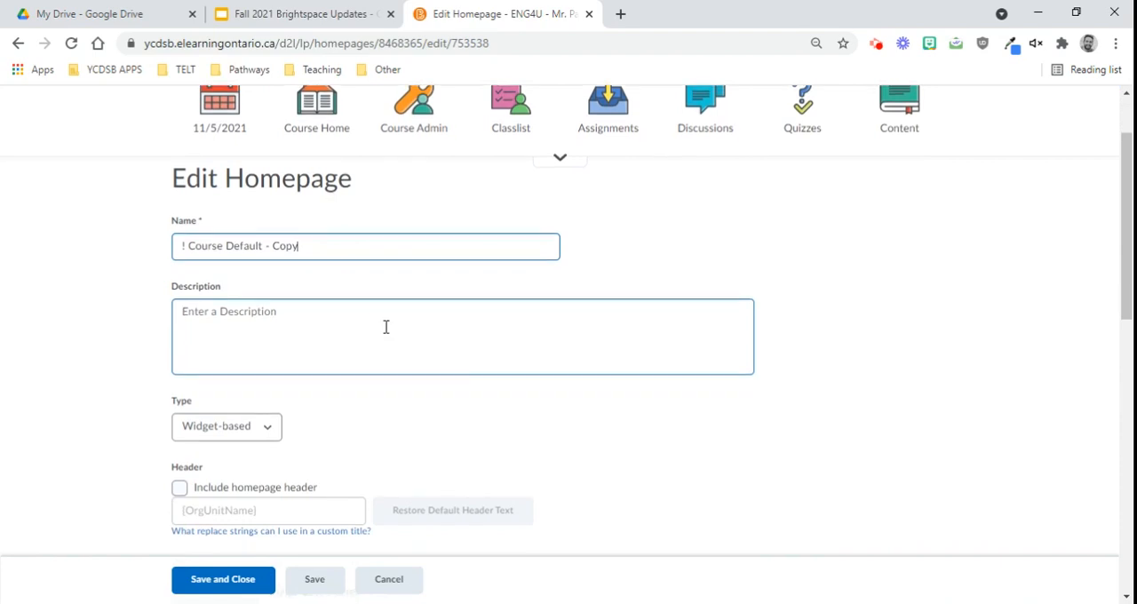
scroll(388, 259, up, 1)
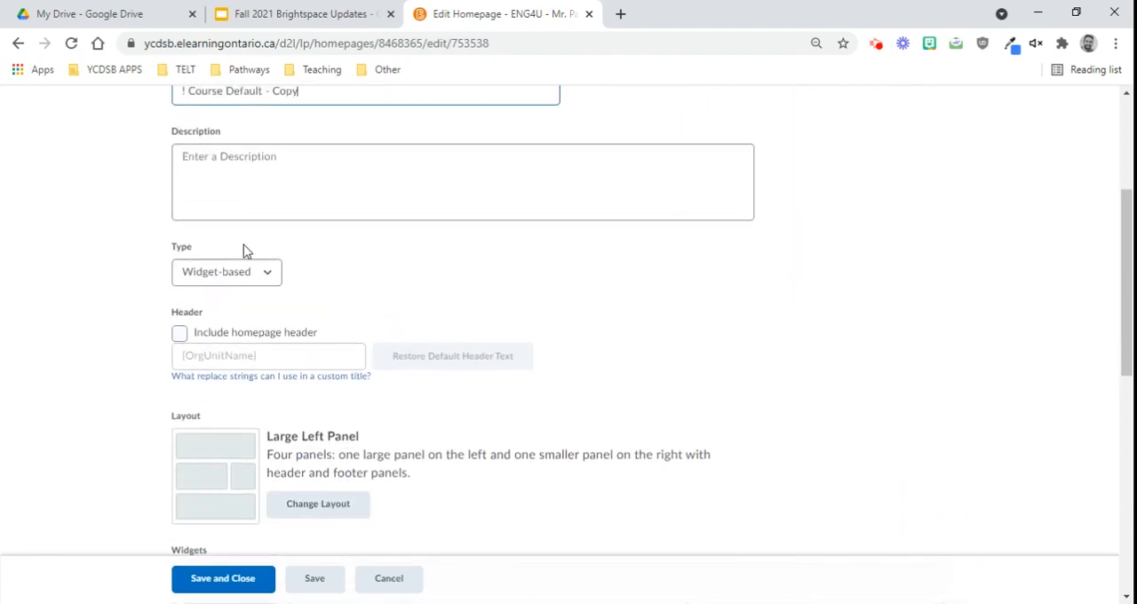
double_click(170, 247)
click(236, 272)
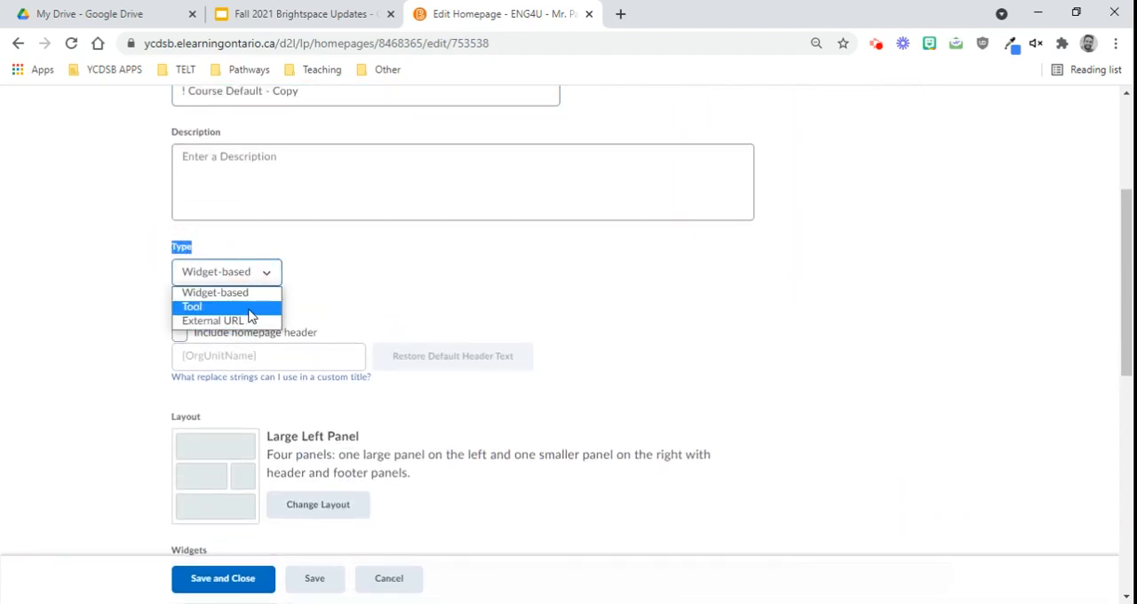
click(320, 276)
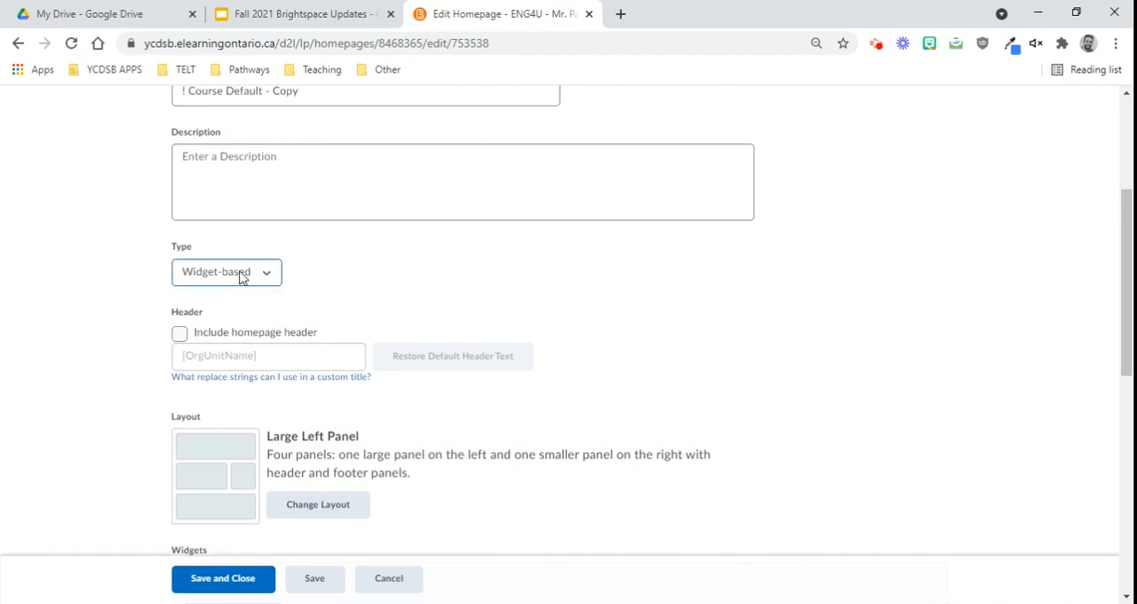
click(336, 356)
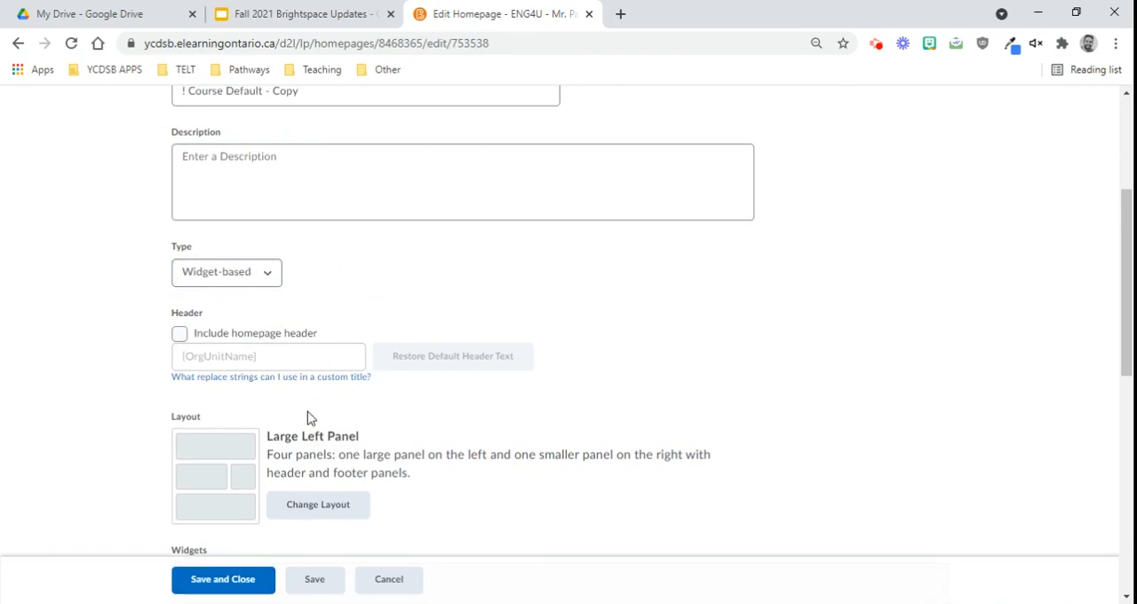
scroll(310, 417, down, 2)
scroll(510, 396, down, 1)
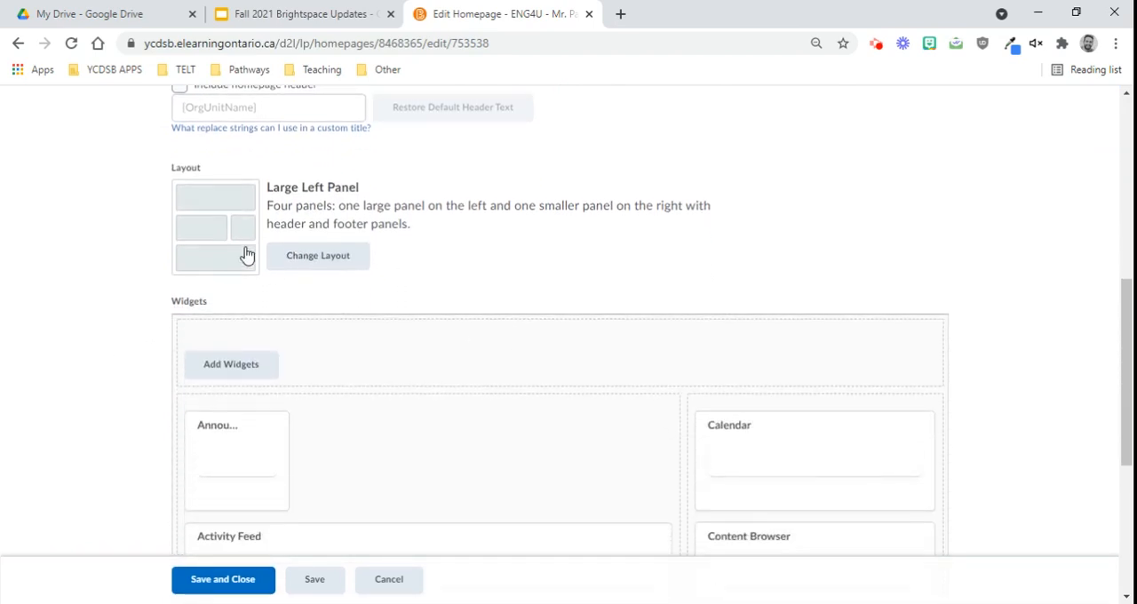
Step: Move the Calendar widget out of the smaller panel, and return it to its place above Content Browser
scroll(394, 254, down, 1)
scroll(397, 254, down, 1)
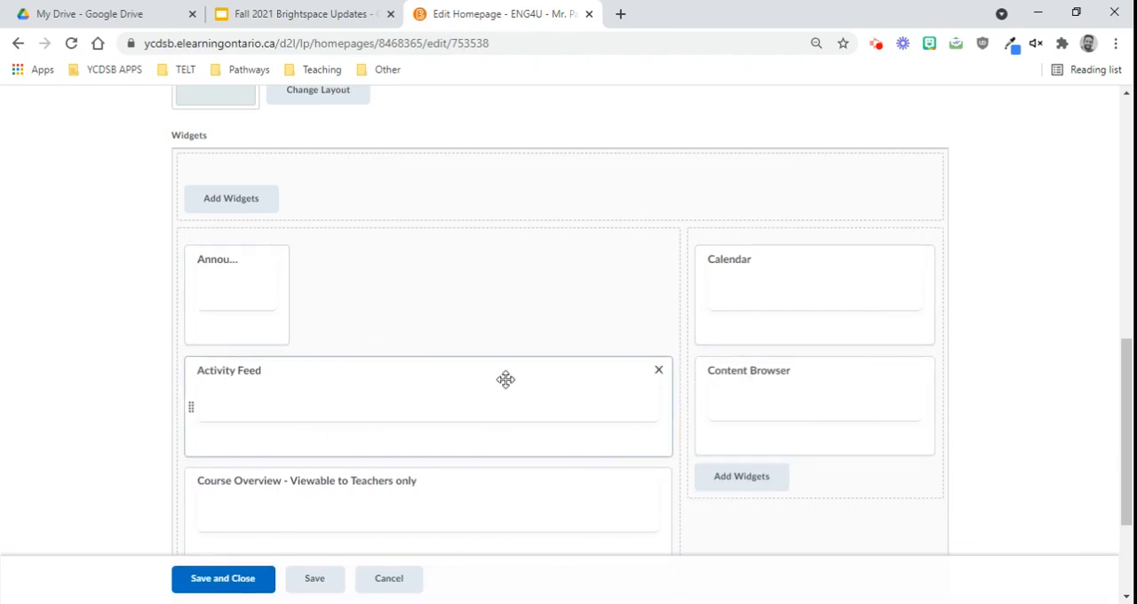
drag(794, 297, 504, 307)
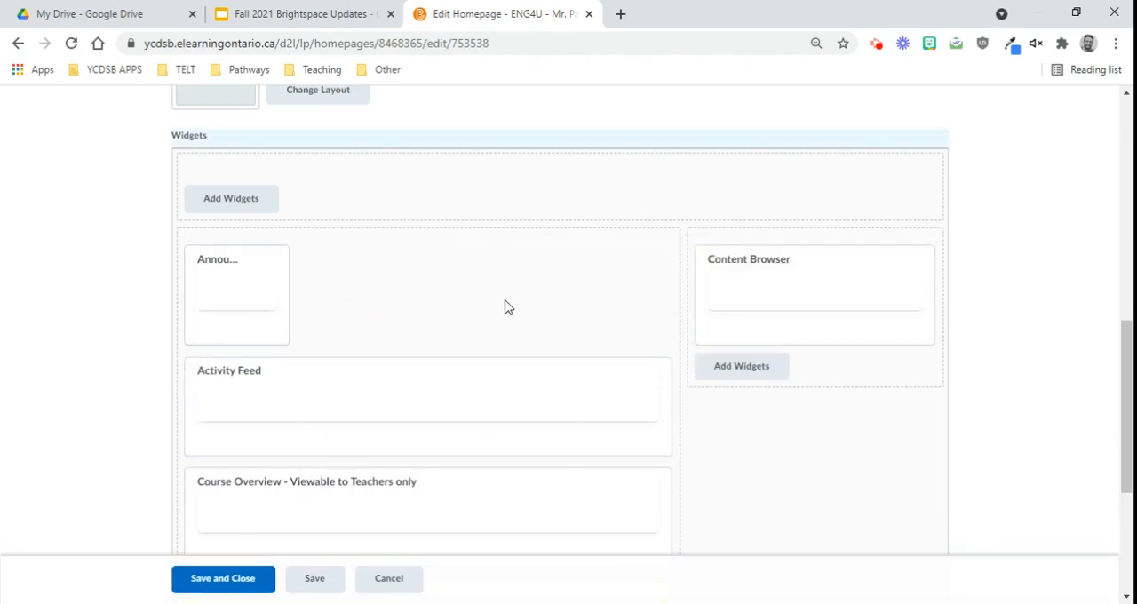
scroll(769, 282, down, 4)
drag(319, 339, 751, 134)
scroll(271, 228, up, 2)
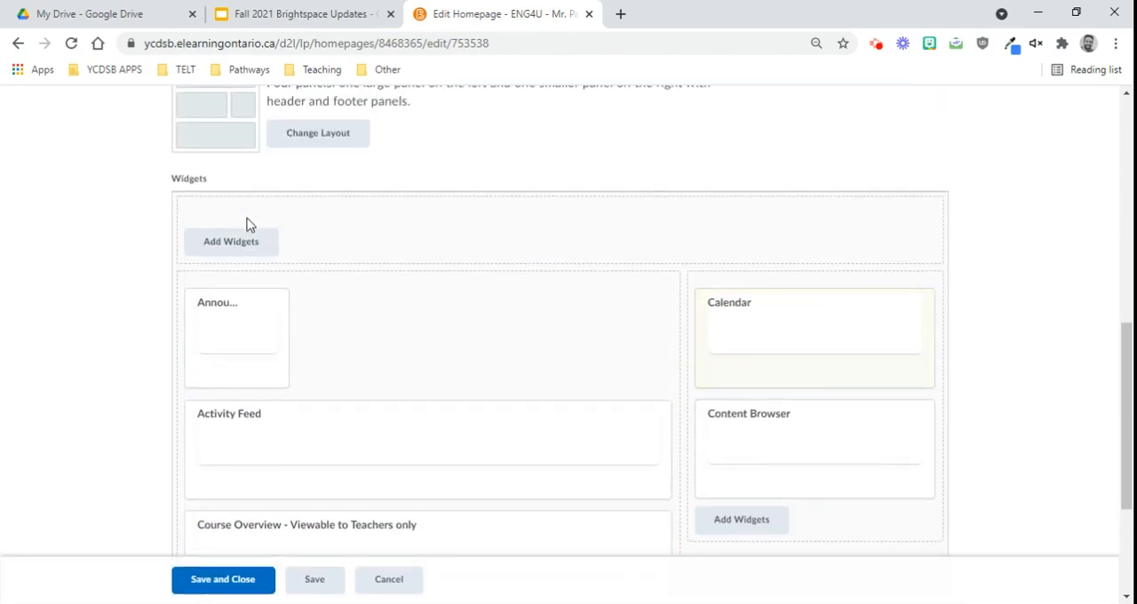
Step: Remove the Content Browser widget from the homepage layout
scroll(211, 203, up, 1)
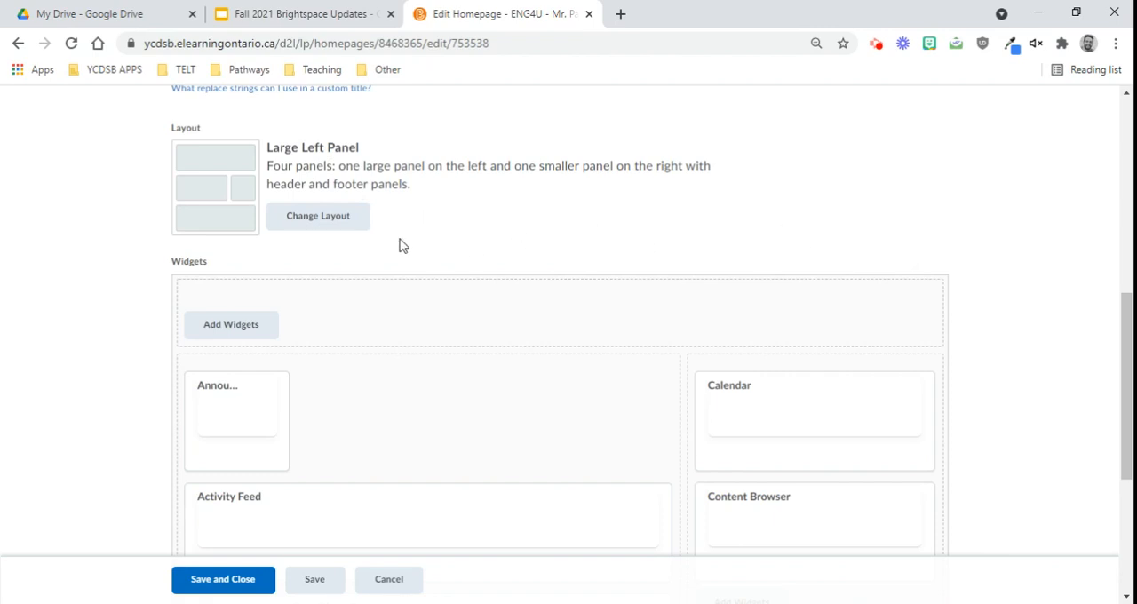
scroll(933, 239, down, 2)
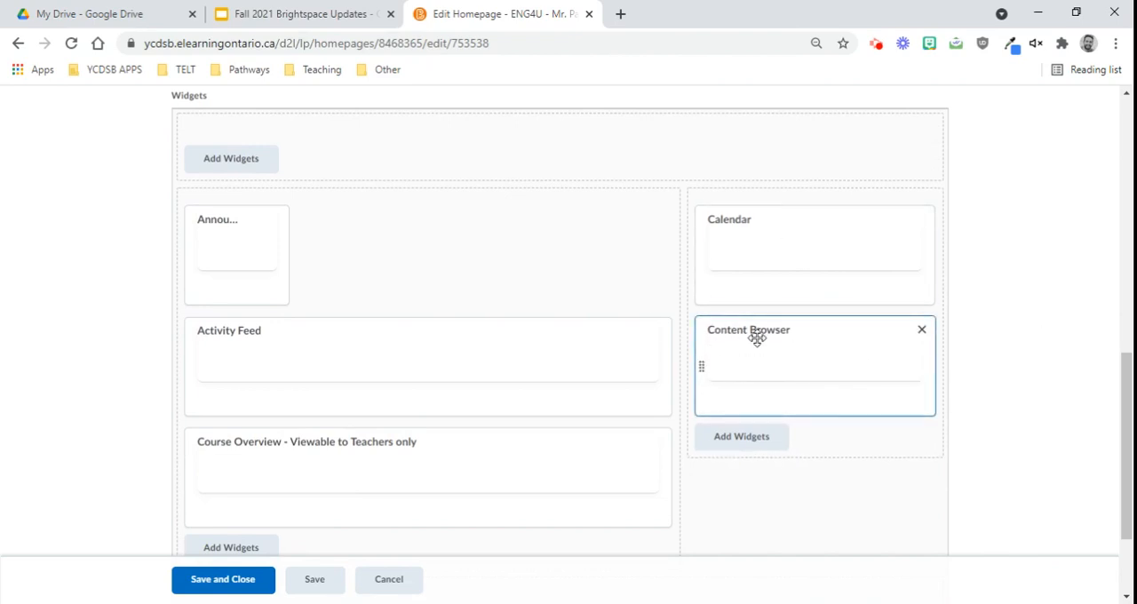
click(922, 332)
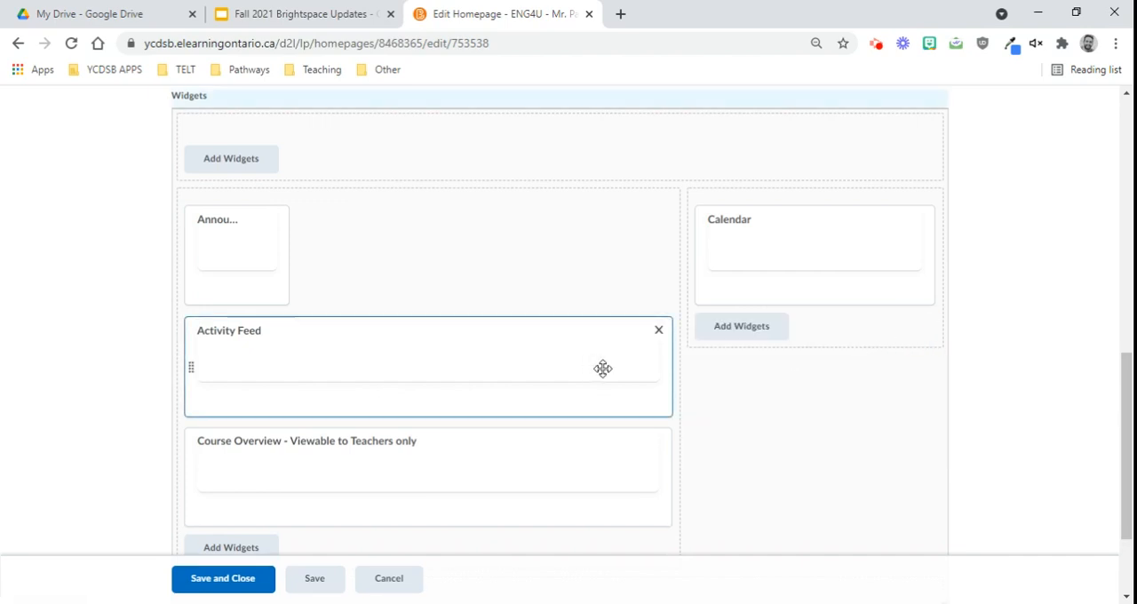
Step: Open the widget picker for the smaller panel beneath Calendar and look through the available widgets
scroll(622, 371, down, 2)
scroll(658, 371, up, 4)
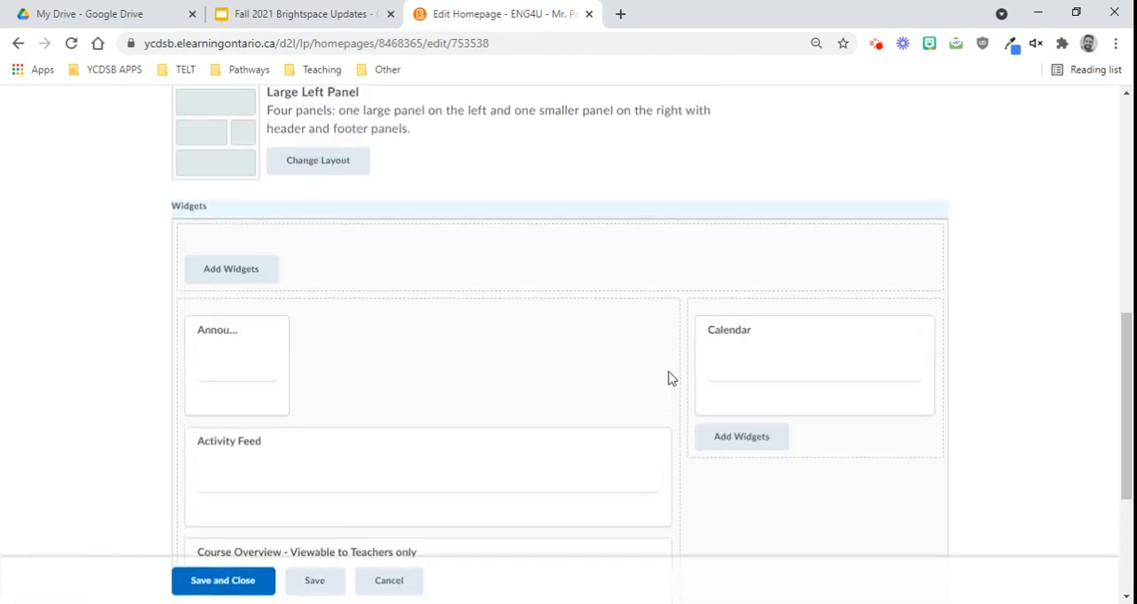
click(769, 448)
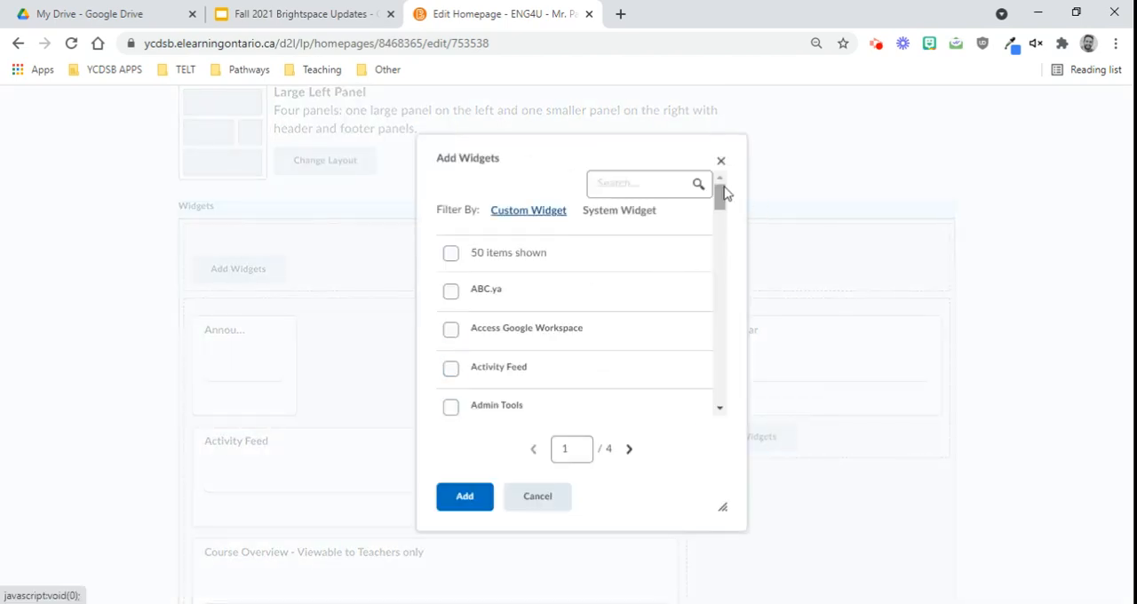
mouse_move(720, 194)
mouse_down()
mouse_move(736, 419)
mouse_move(723, 228)
mouse_move(720, 308)
mouse_move(729, 418)
mouse_move(722, 191)
mouse_up()
scroll(610, 312, down, 4)
scroll(610, 313, down, 2)
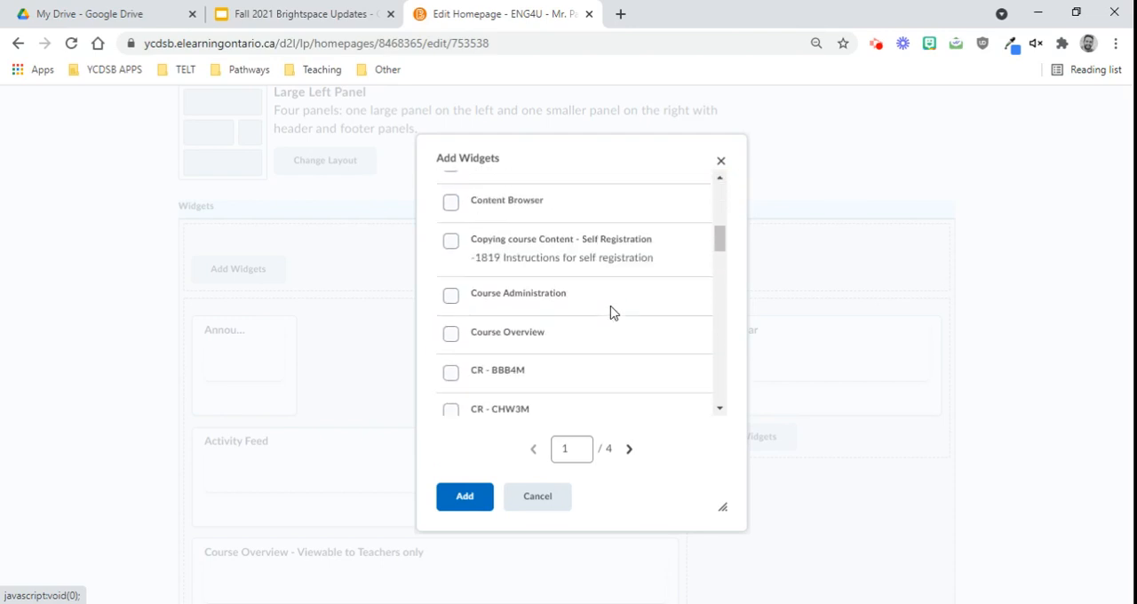
scroll(609, 311, up, 6)
Step: Search the widgets for "navigator" and add D2L - Hosted Content Navigator beneath Calendar
click(630, 183)
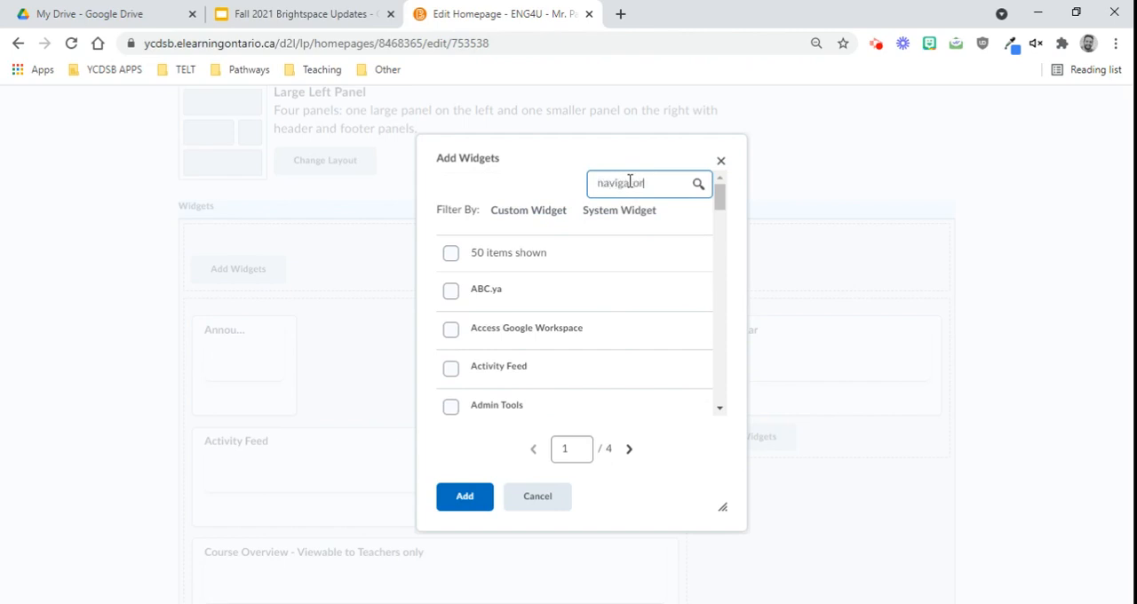
click(699, 184)
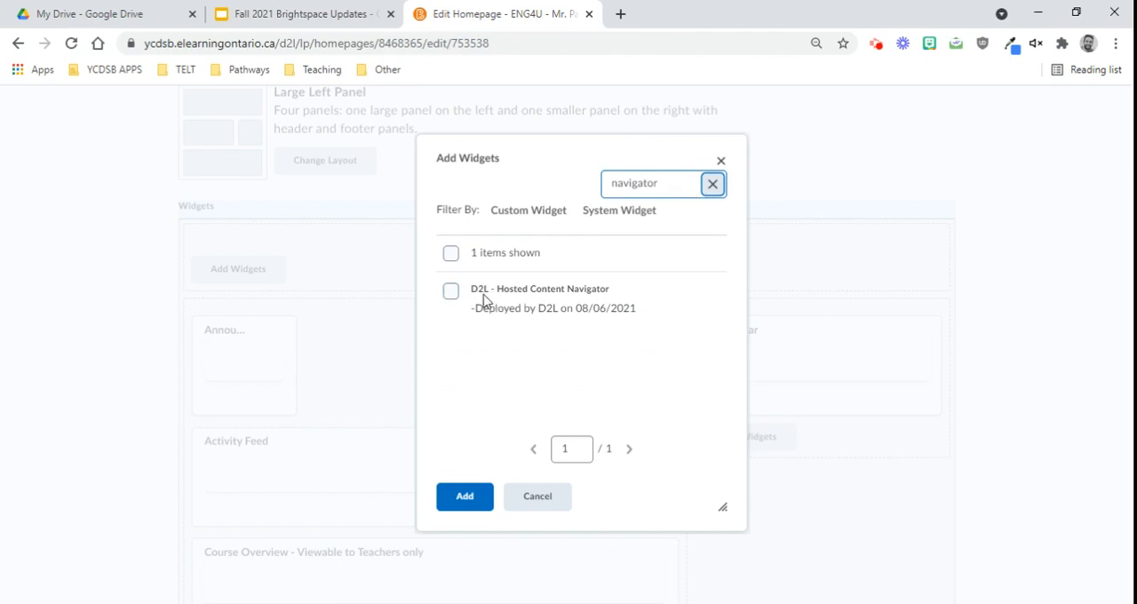
click(451, 293)
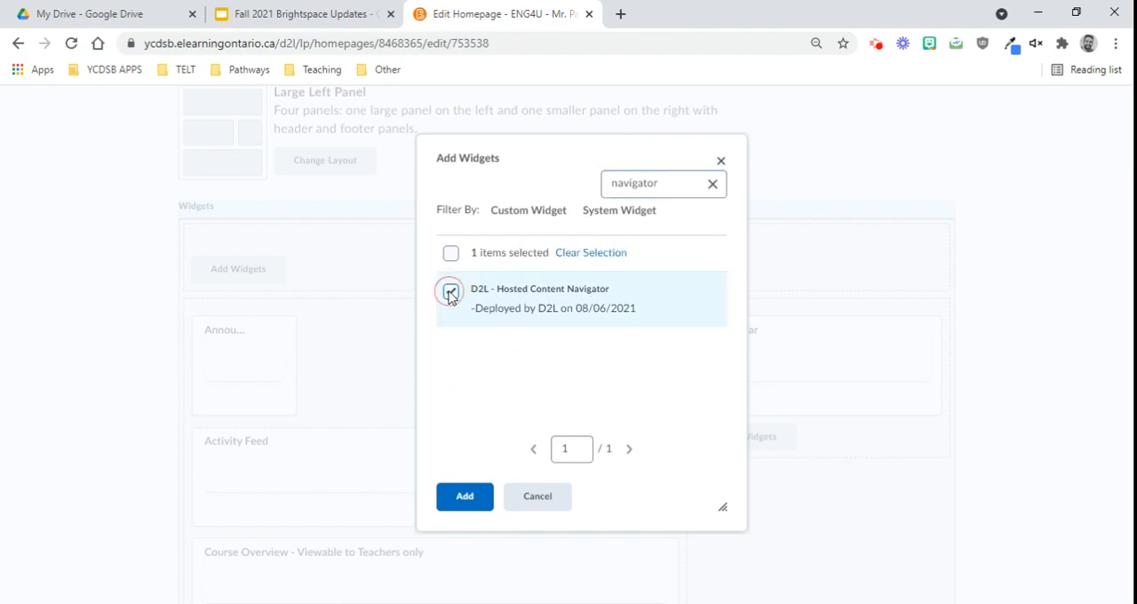
click(463, 495)
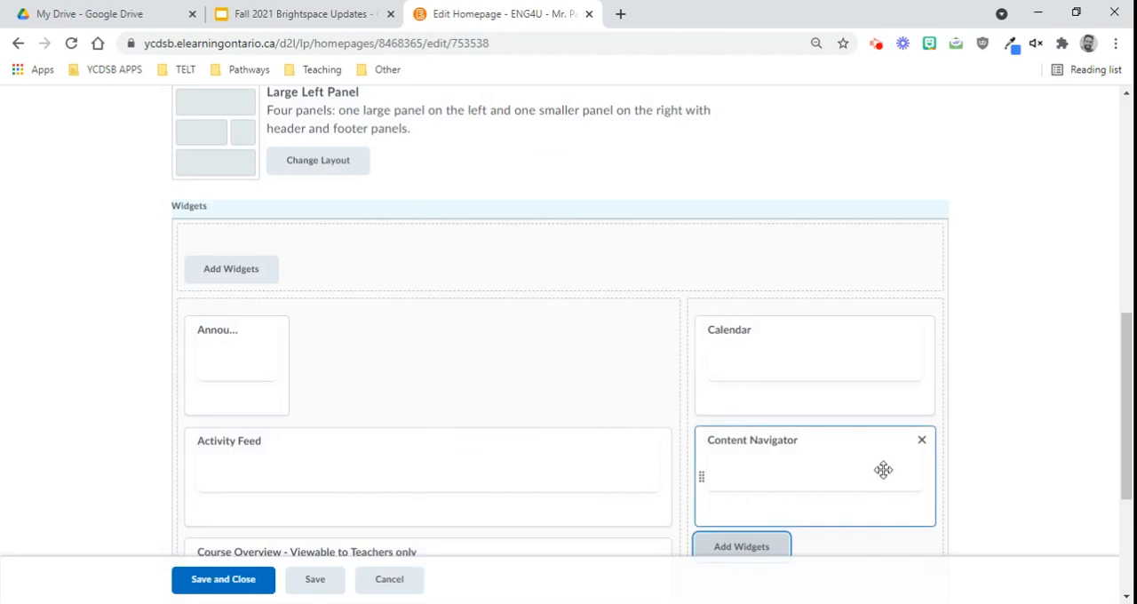
Step: Save the edited ! Course Default - Copy homepage and close the editor
scroll(888, 469, down, 1)
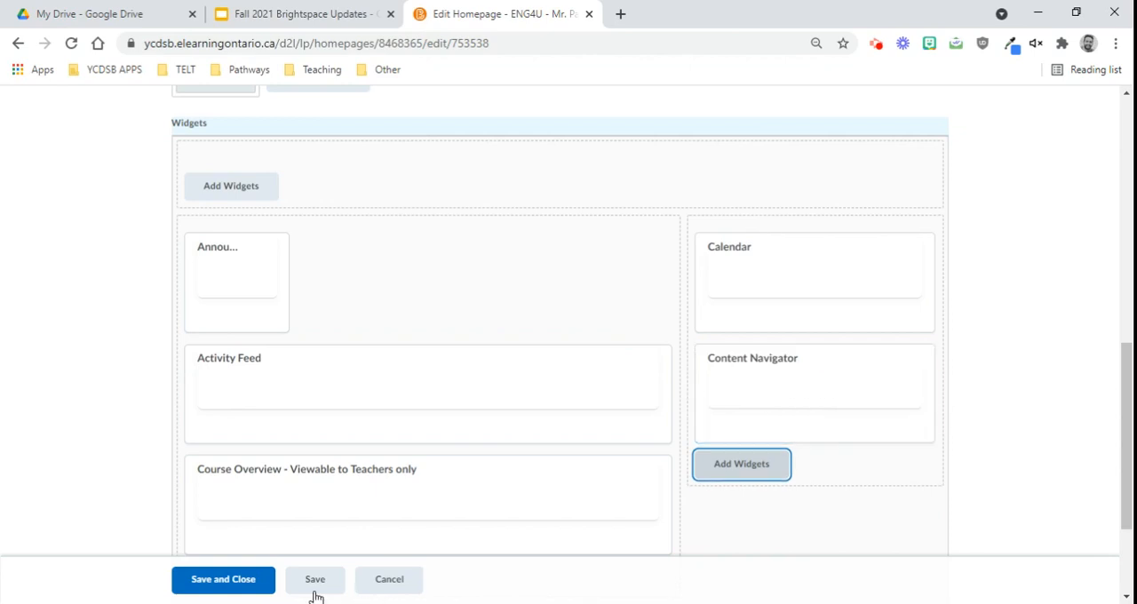
scroll(515, 512, down, 2)
click(246, 586)
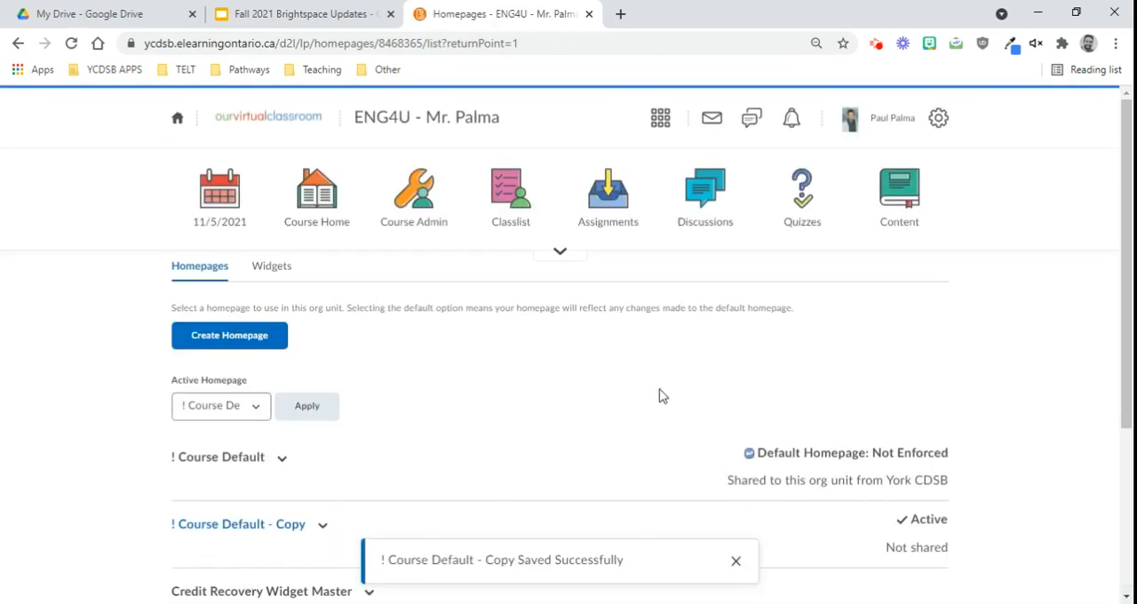
Step: Open the course home page and examine the Content Navigator widget beneath the Calendar
click(331, 201)
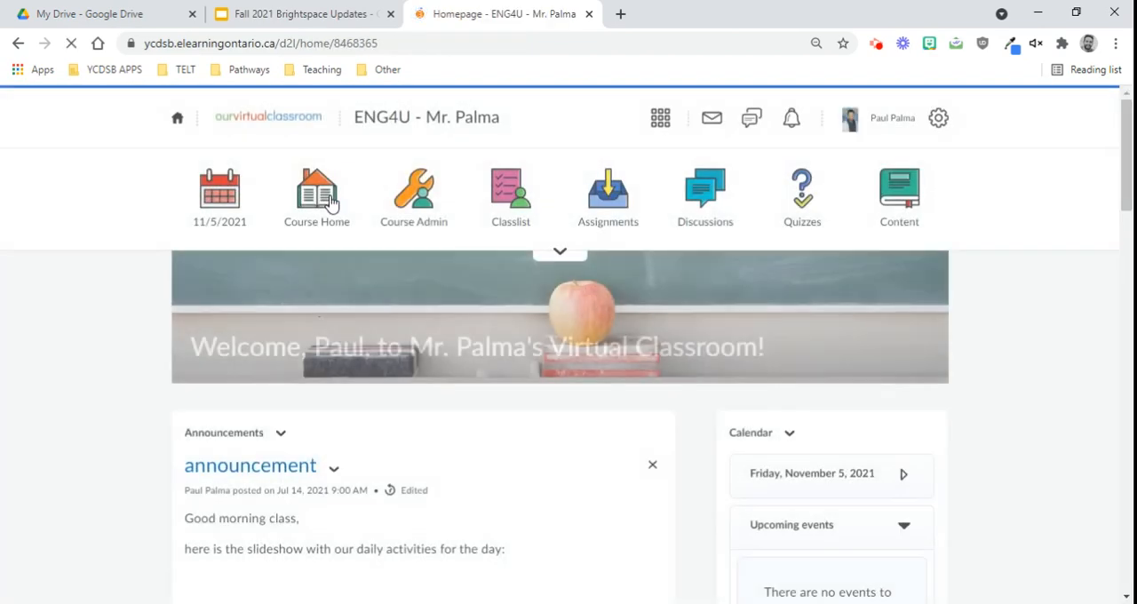
scroll(1017, 391, down, 5)
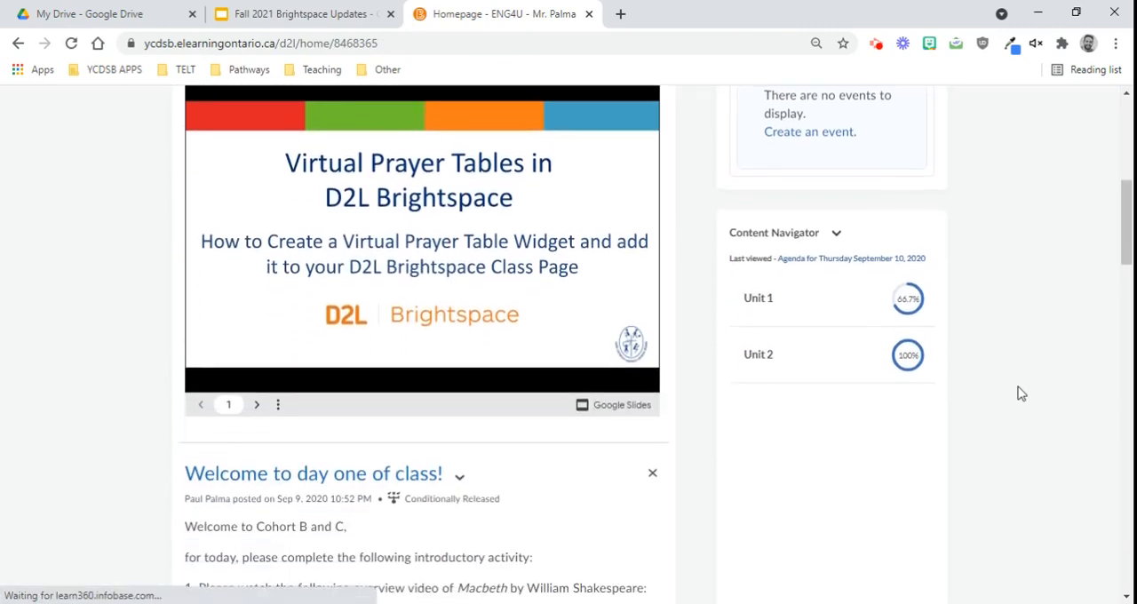
scroll(835, 391, down, 2)
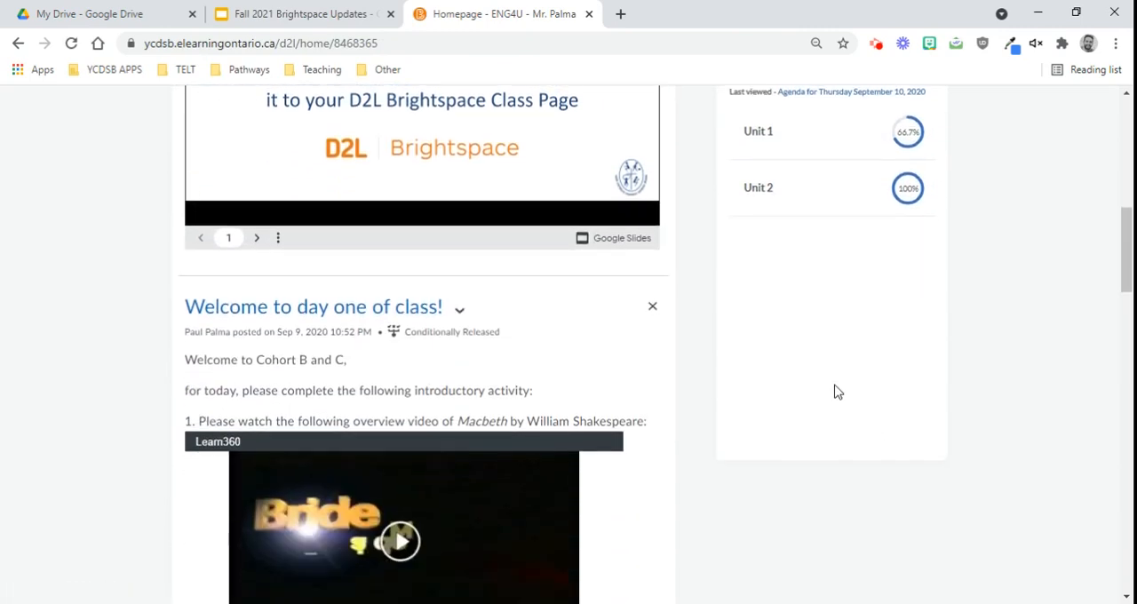
scroll(836, 391, up, 3)
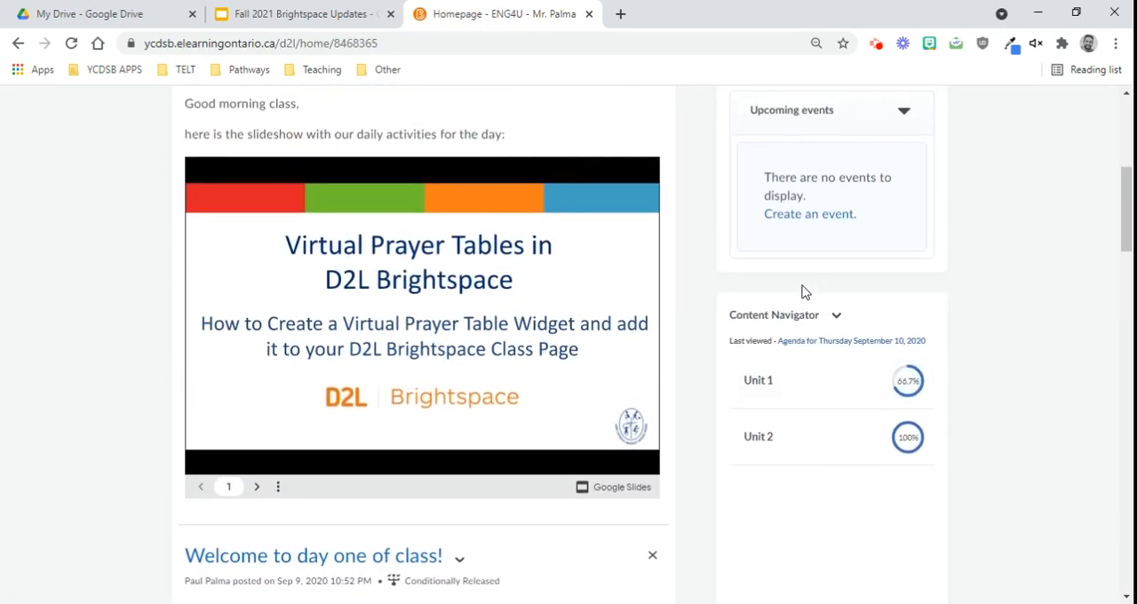
scroll(824, 349, up, 1)
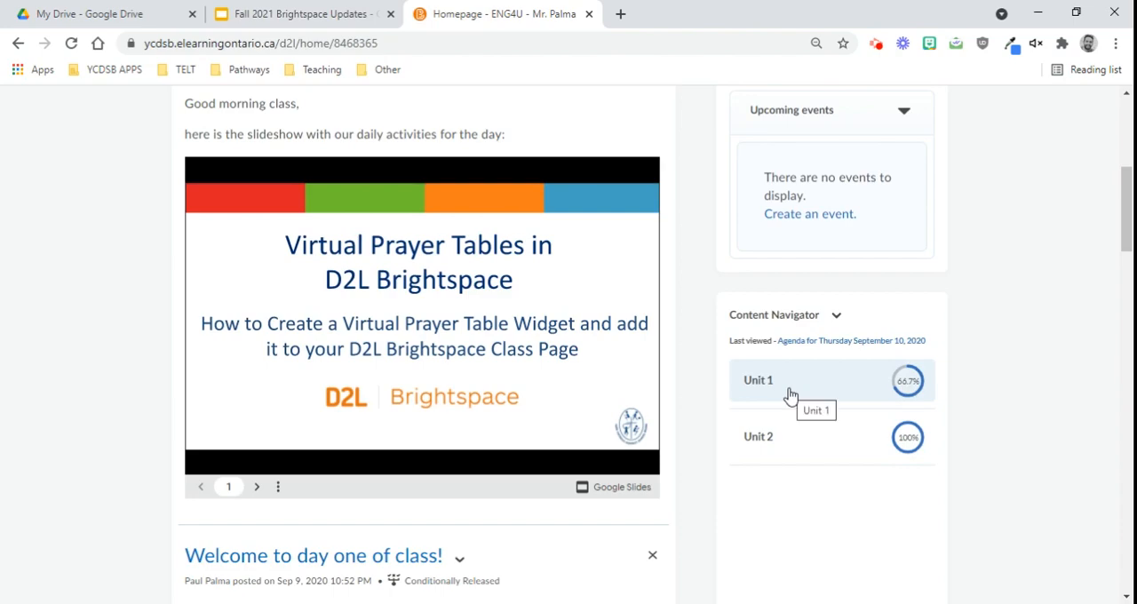
scroll(787, 396, up, 5)
scroll(847, 259, down, 5)
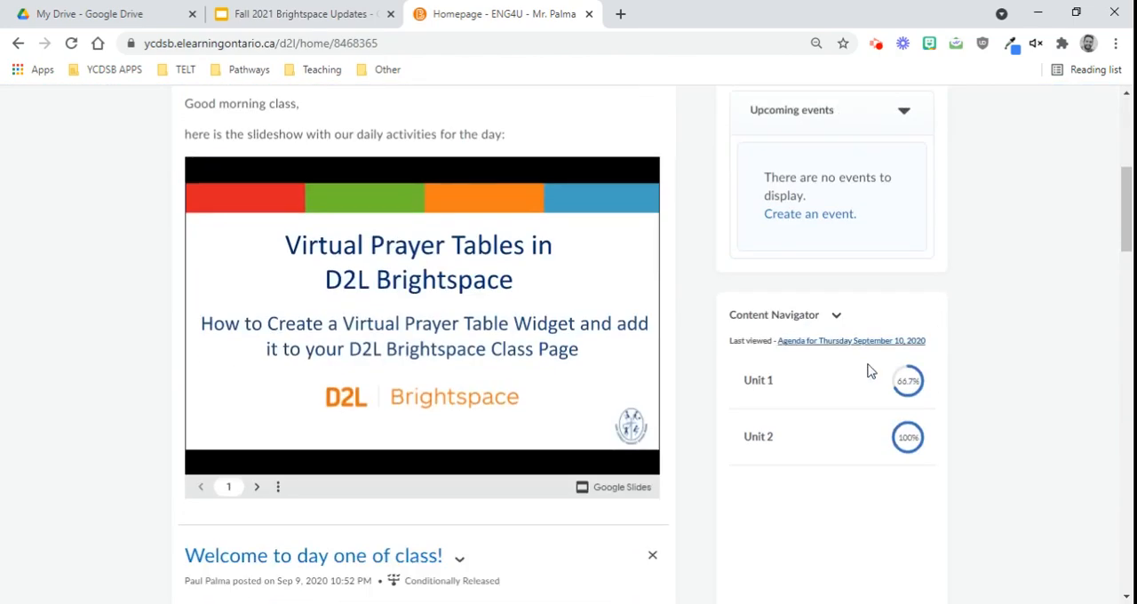
Step: Look inside Unit 1's Week Two folder in the Content Navigator, and return to the course's unit list
click(791, 385)
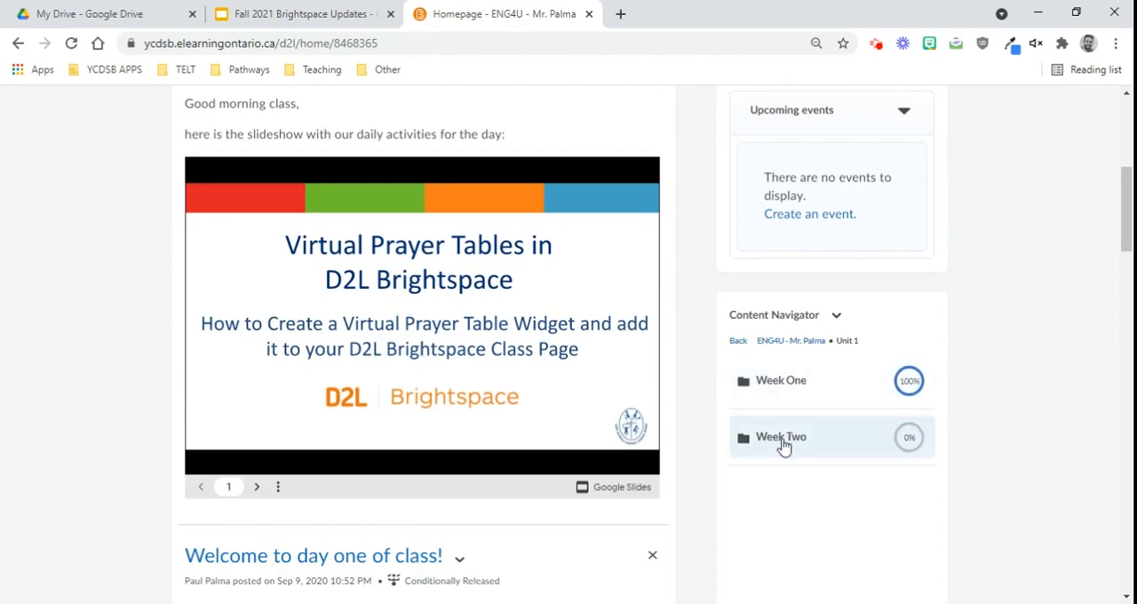
click(777, 452)
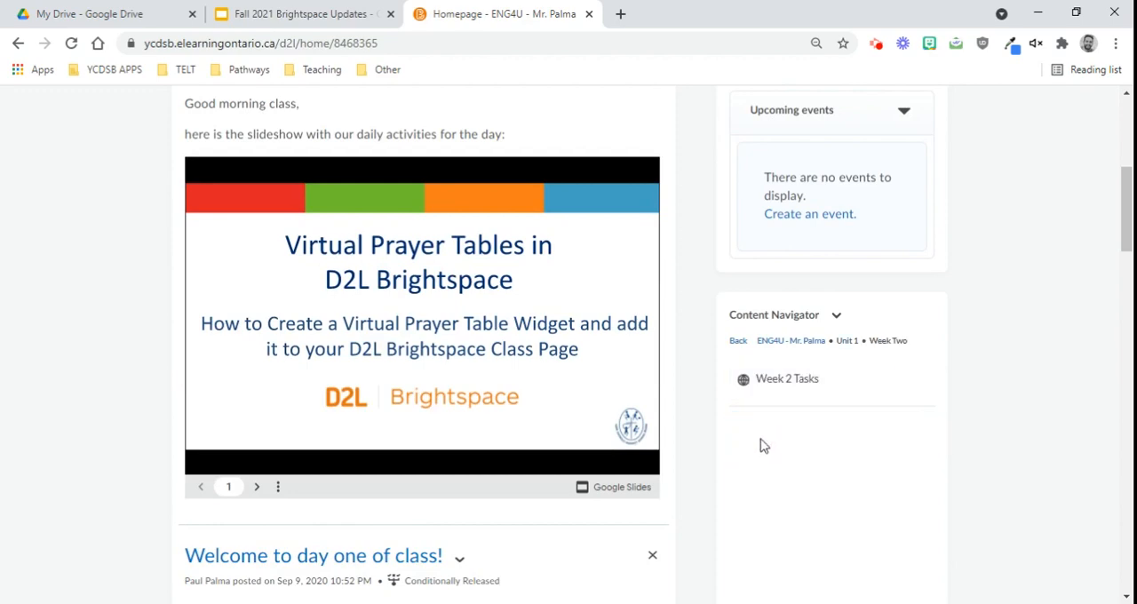
click(848, 344)
click(808, 343)
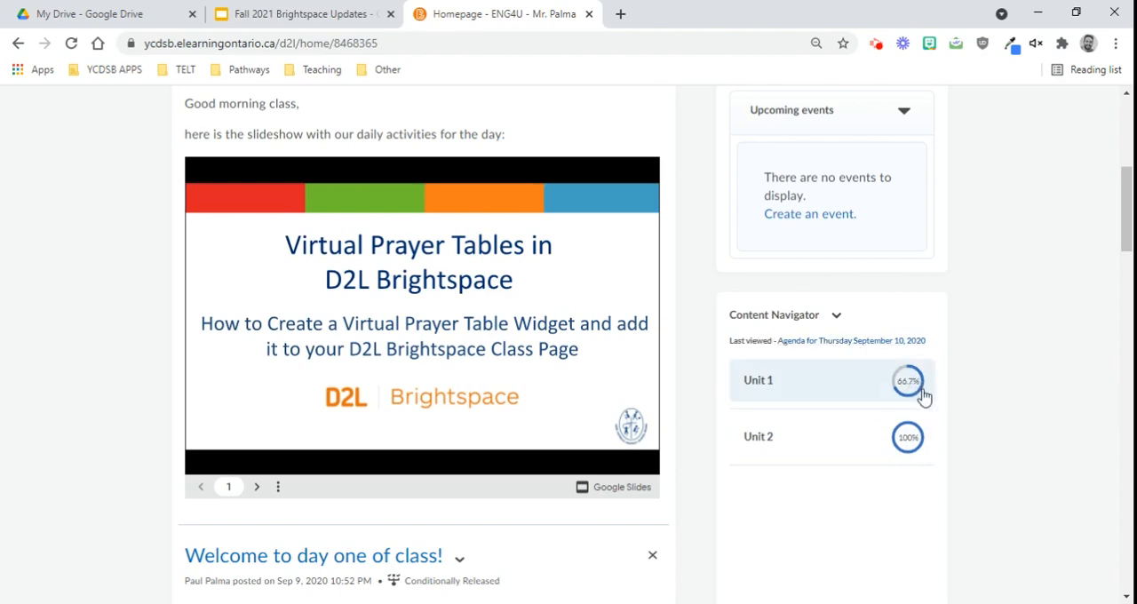
Step: View the Week One and Week Two folders of Unit 1 in the Content Navigator, and return to the unit list
click(762, 382)
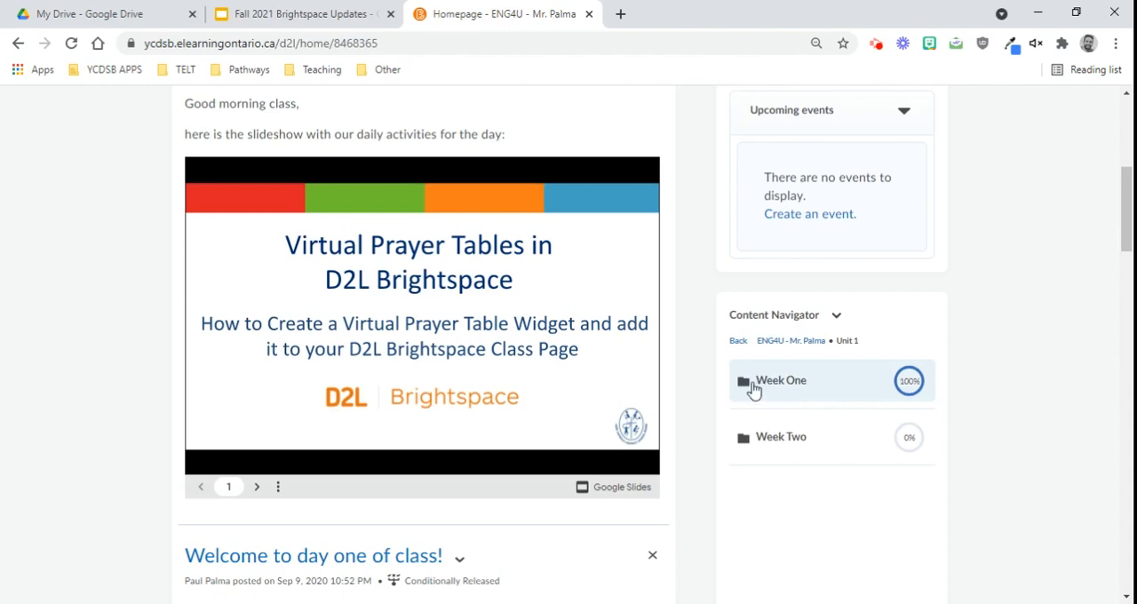
click(757, 391)
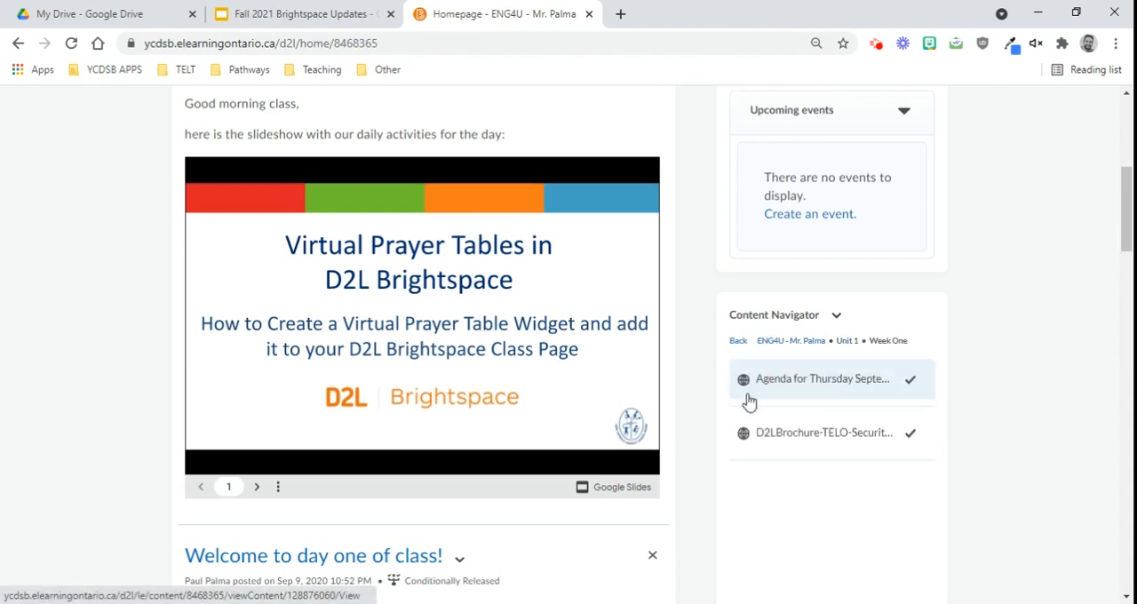
click(848, 340)
click(761, 441)
click(846, 341)
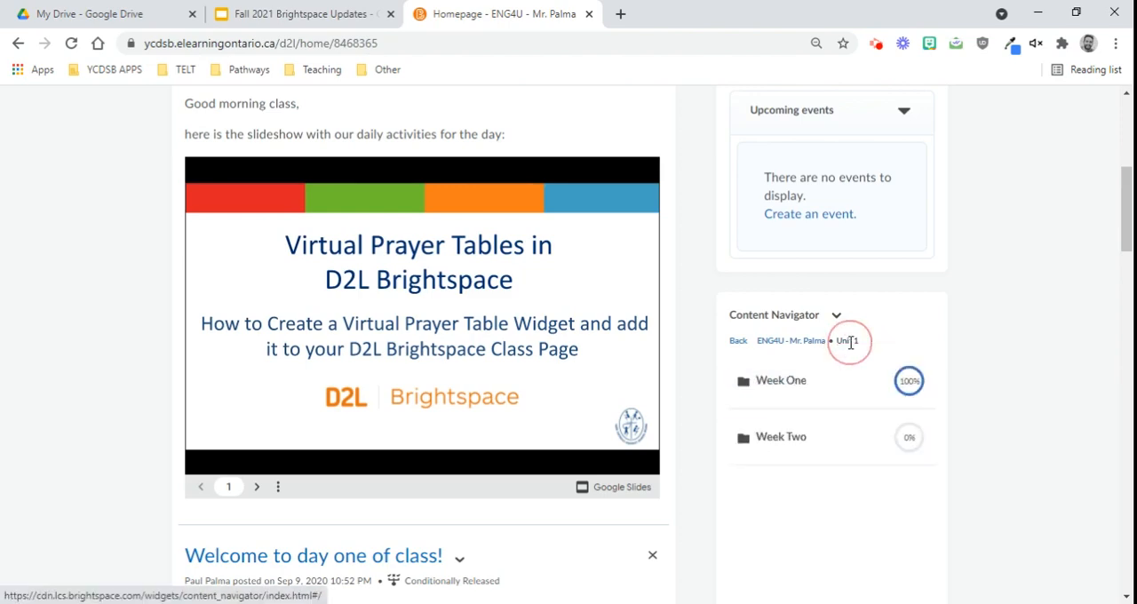
click(791, 340)
Step: Look inside Unit 2's Character Analysis folder in the Content Navigator, and return to the unit list
click(789, 439)
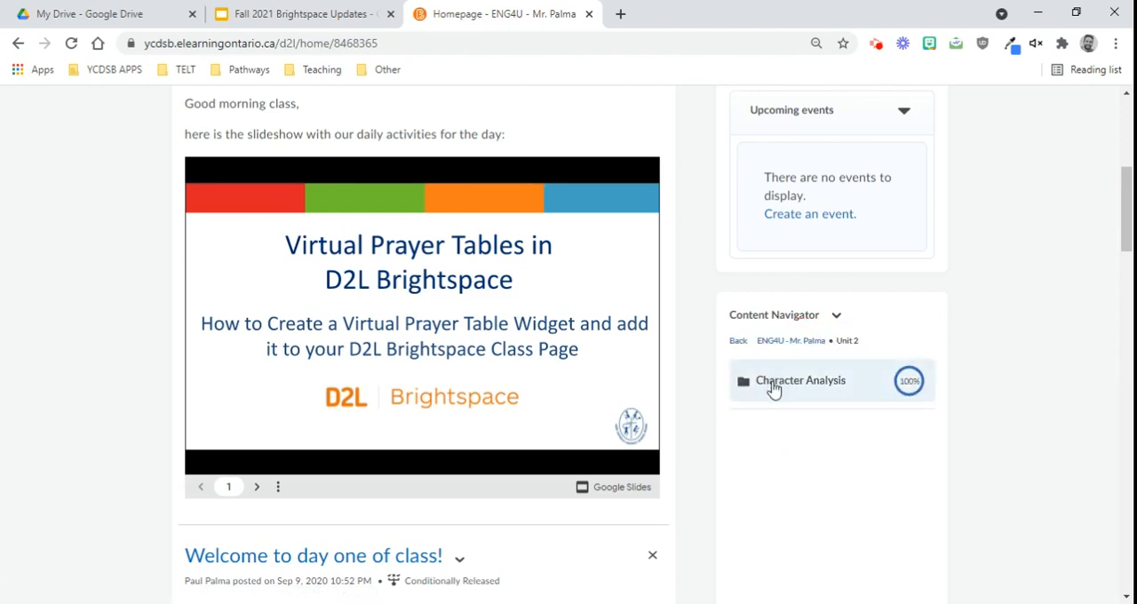
click(746, 384)
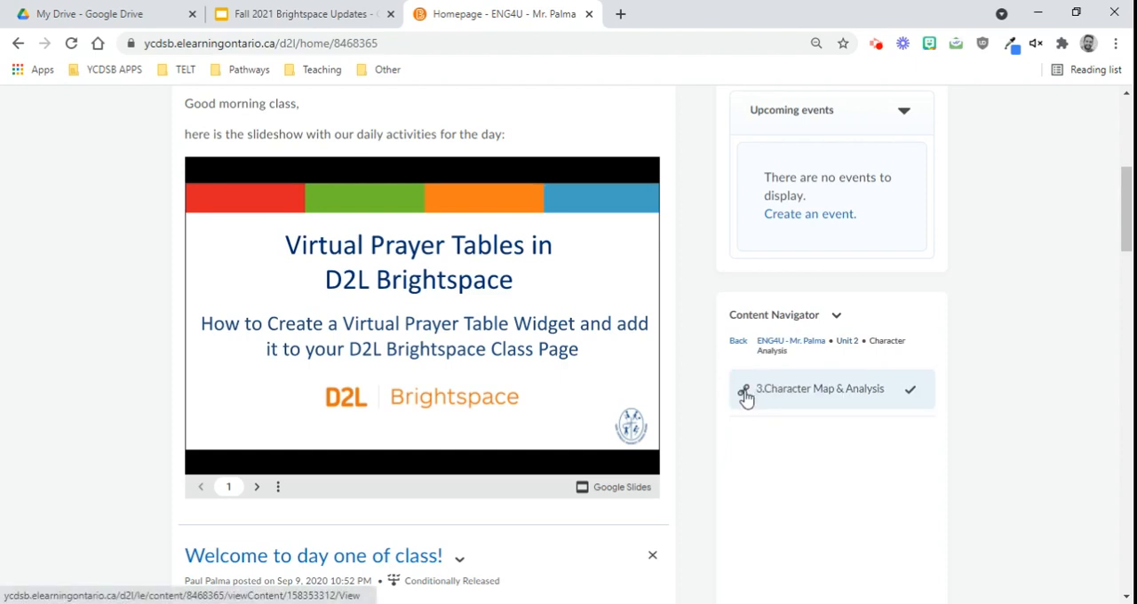
click(846, 341)
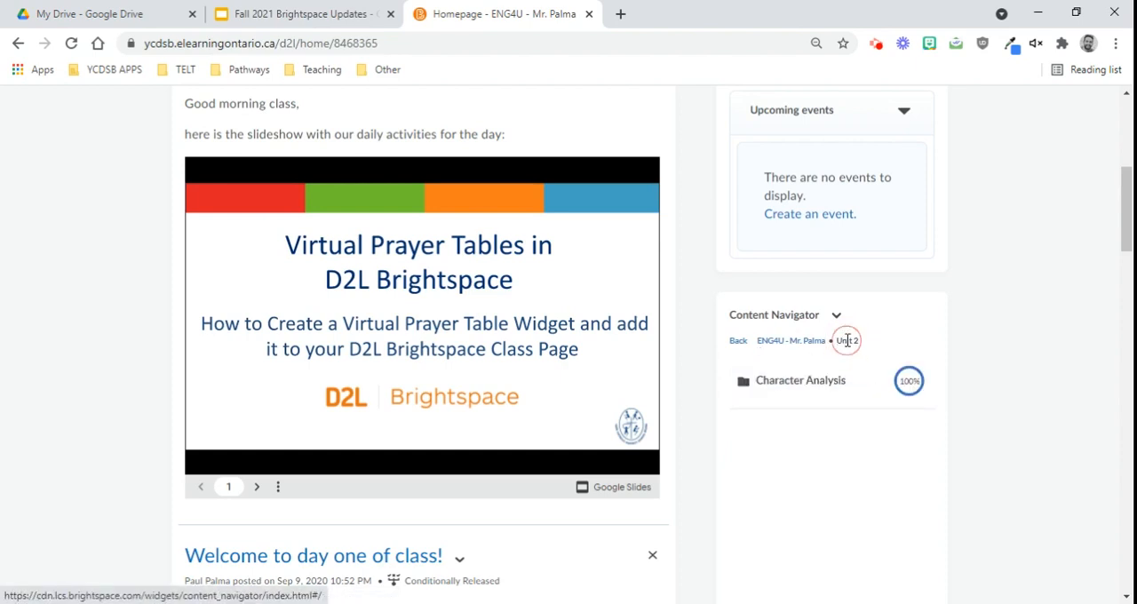
click(810, 345)
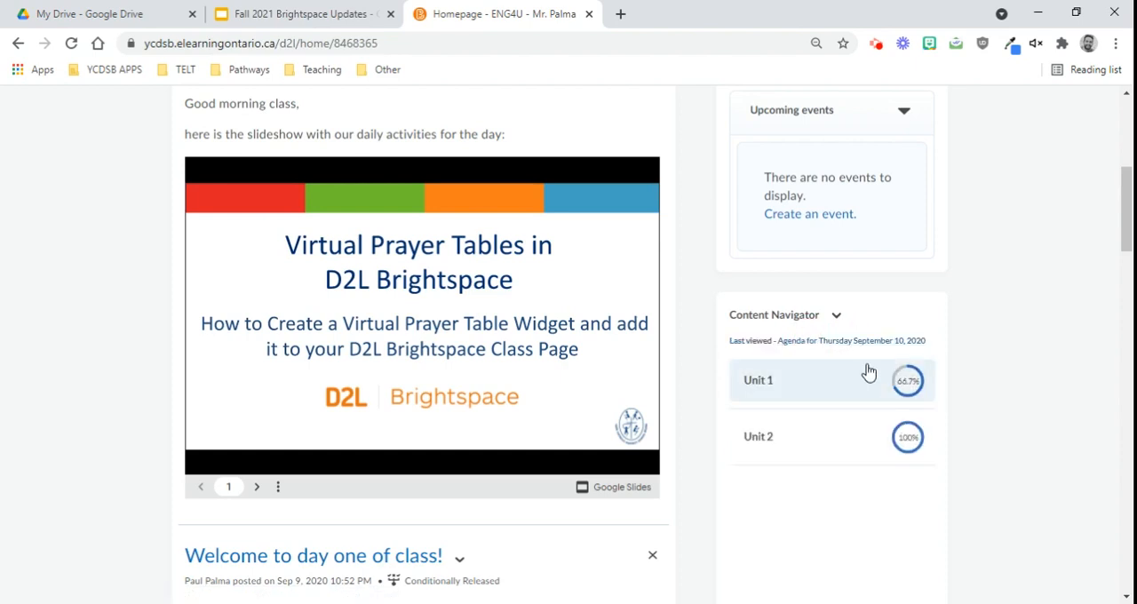
Step: Switch to the Incognito browser window signed in as the test student and open the ENG4U course
scroll(967, 349, up, 5)
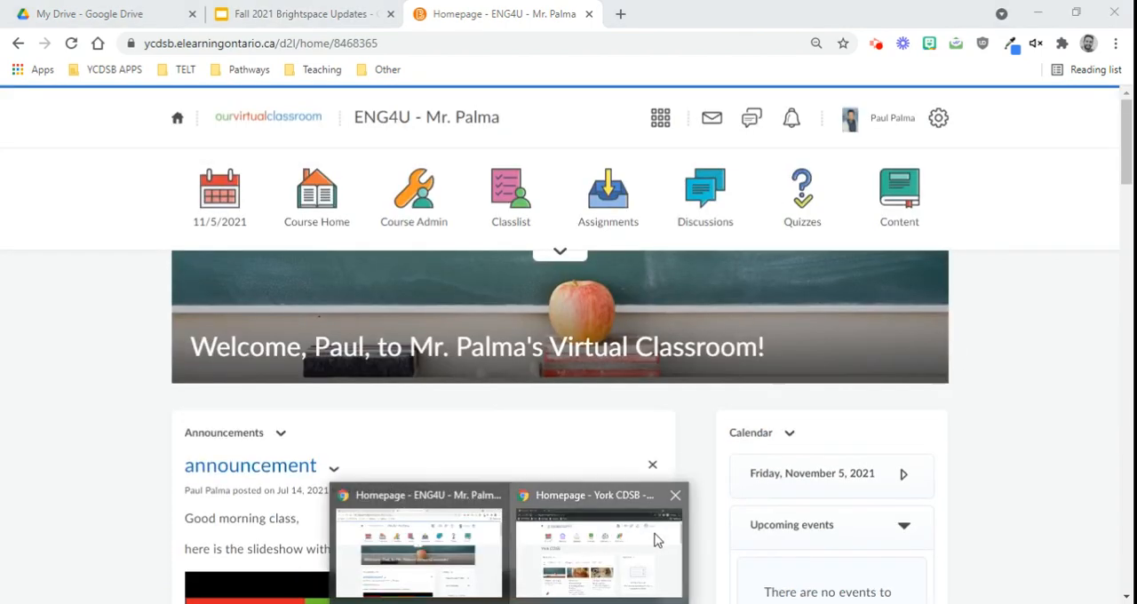
click(655, 536)
click(215, 502)
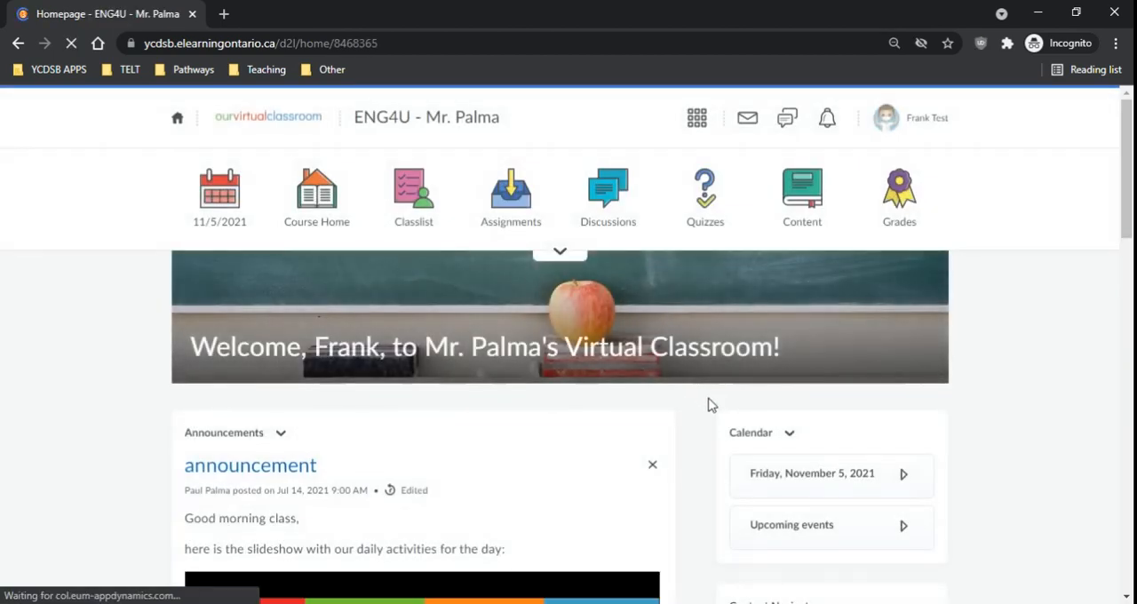
Step: Through the Content Navigator's Unit 1, open the Week One topics Agenda for Thursday and D2LBrochure-TELO, and view the brochure
scroll(709, 409, down, 2)
scroll(709, 414, down, 2)
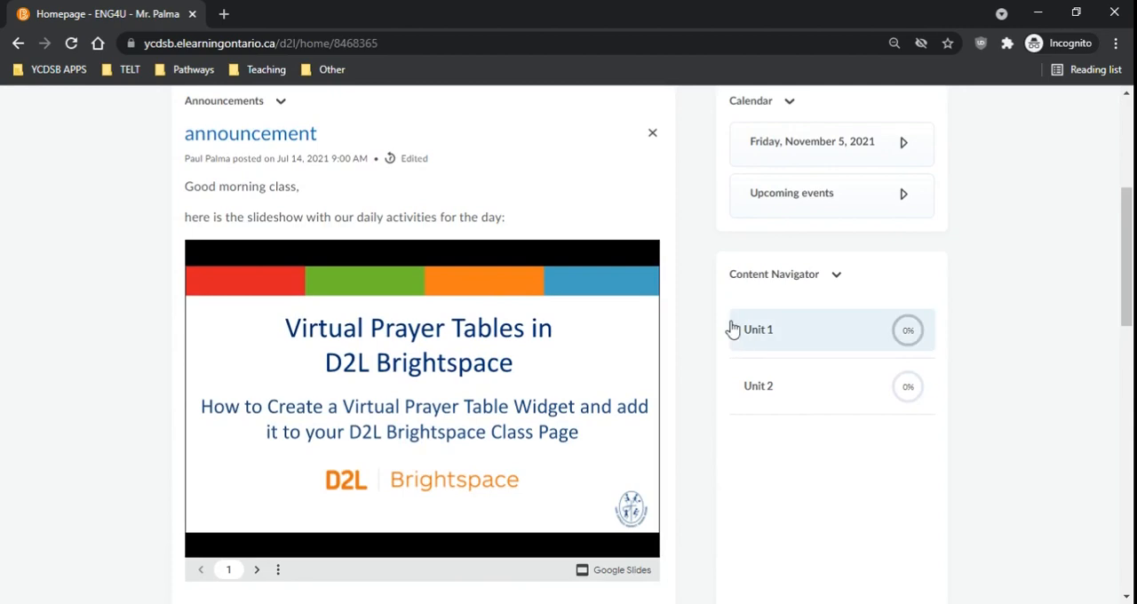
click(761, 329)
click(777, 343)
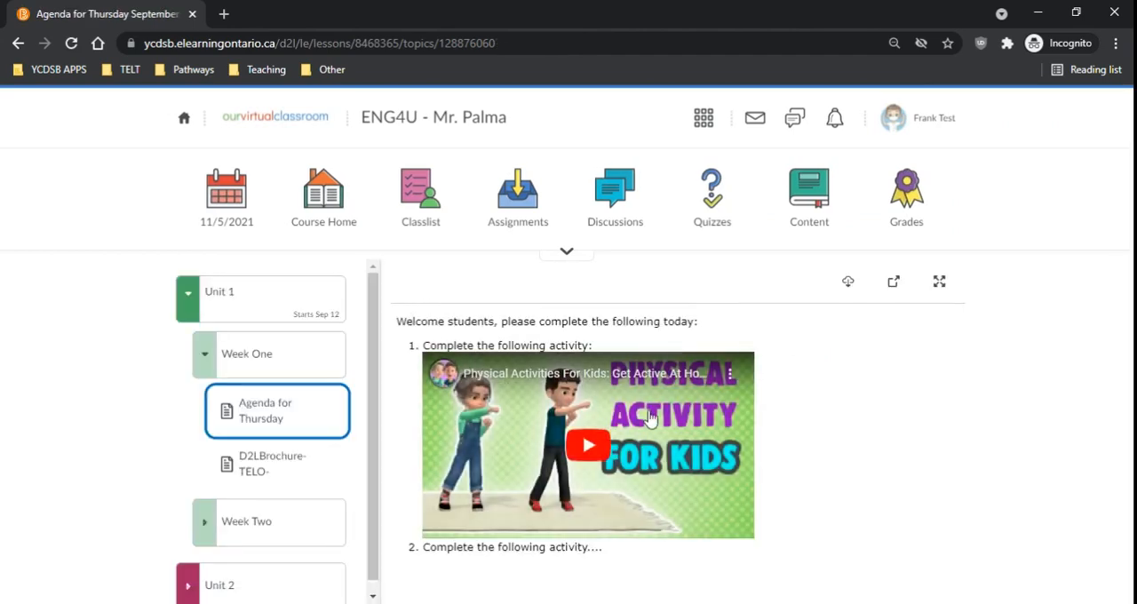
click(265, 468)
scroll(663, 447, down, 5)
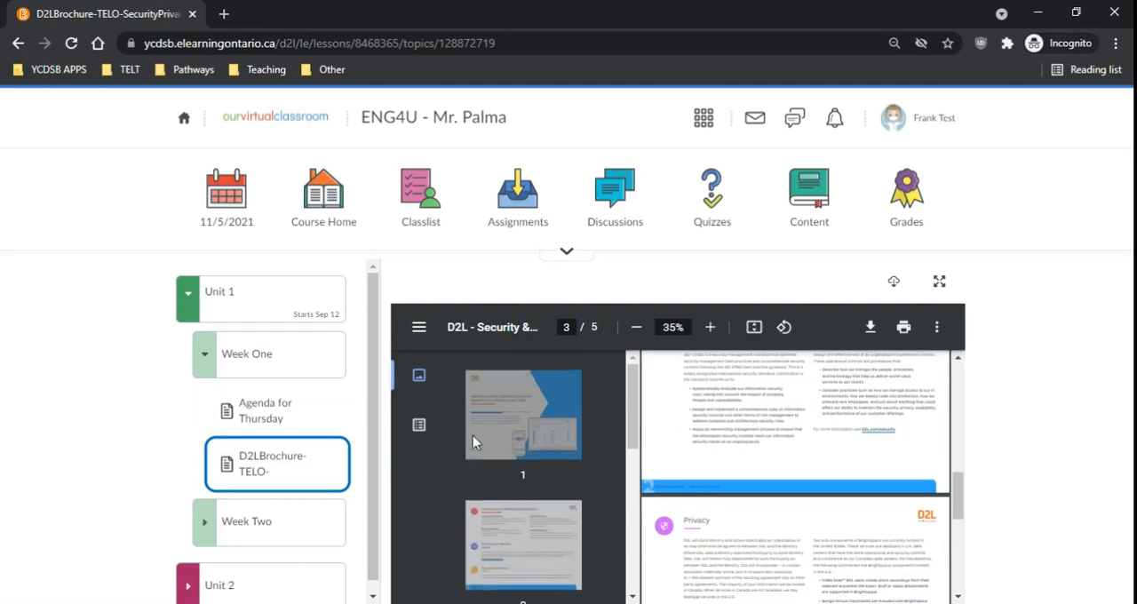
Step: Return to the student's course home page and check the Content Navigator's unit progress and last viewed topic
click(305, 211)
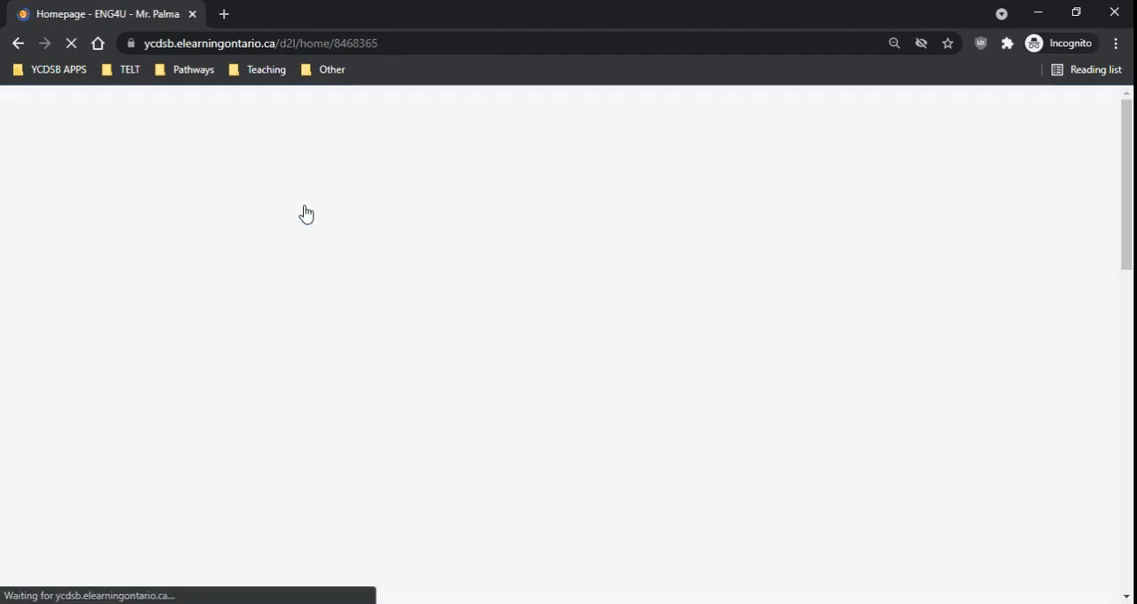
scroll(1044, 491, down, 3)
scroll(1044, 491, down, 1)
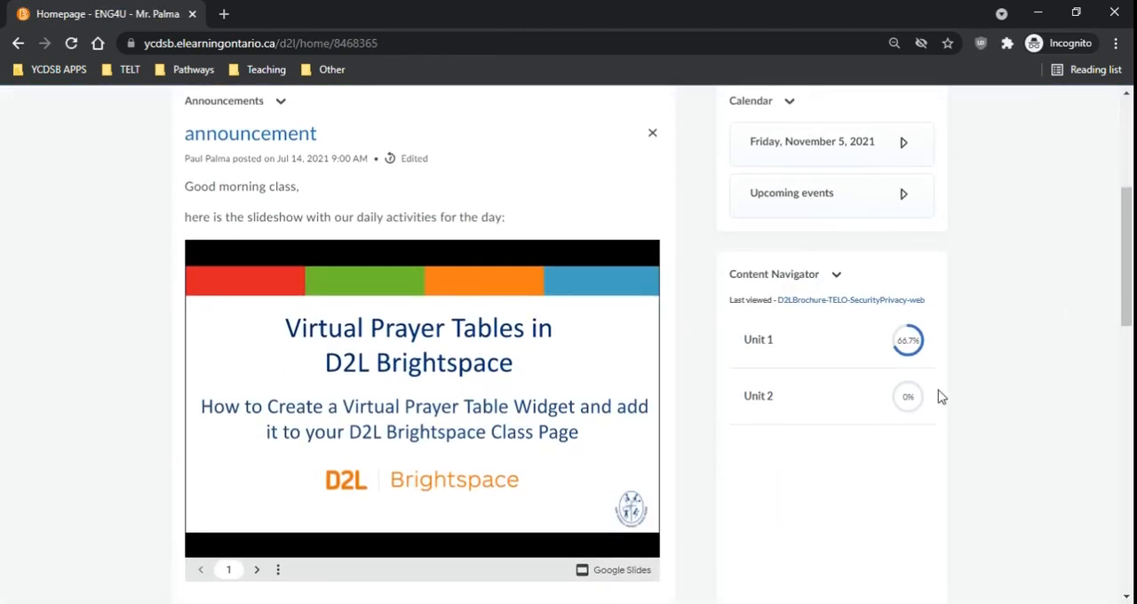
Step: Open the Week 2 Tasks topic from Unit 1's Week Two folder in the Content Navigator and look through it
click(871, 347)
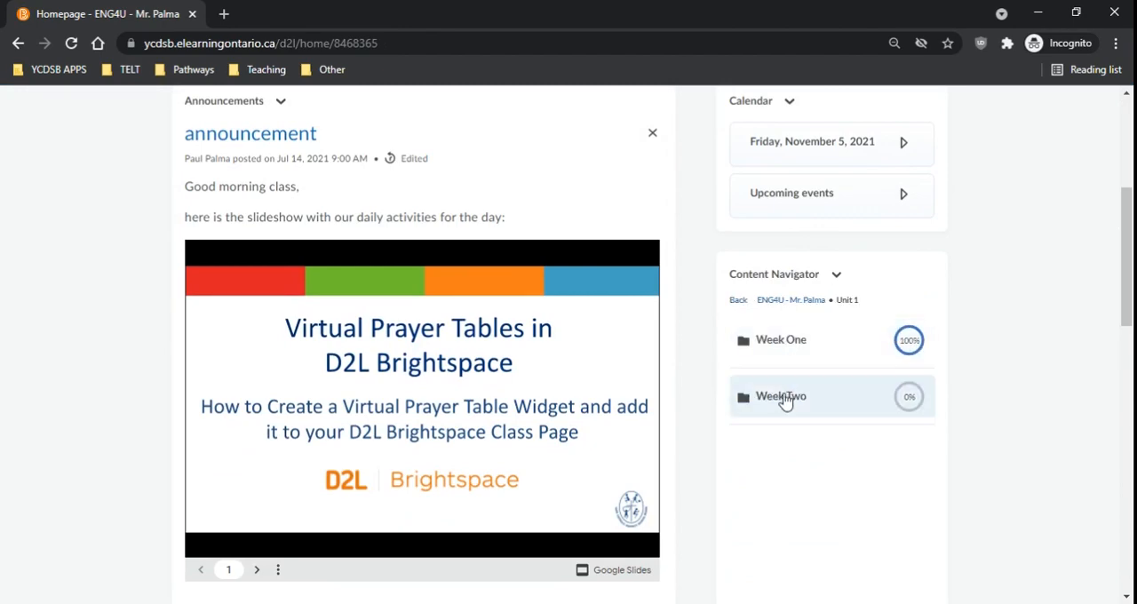
click(778, 408)
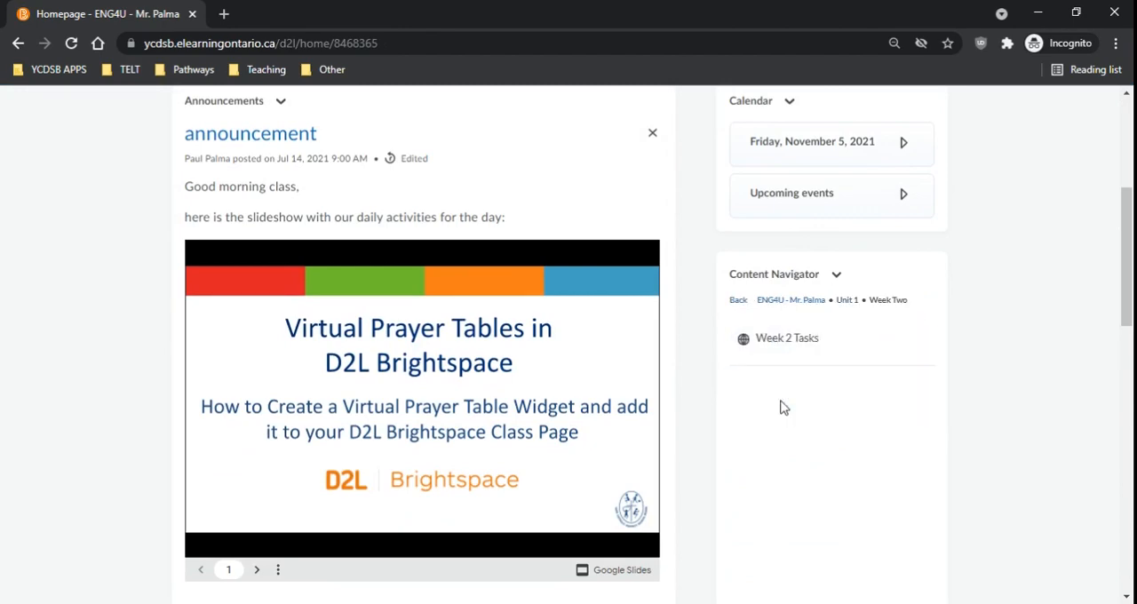
click(783, 342)
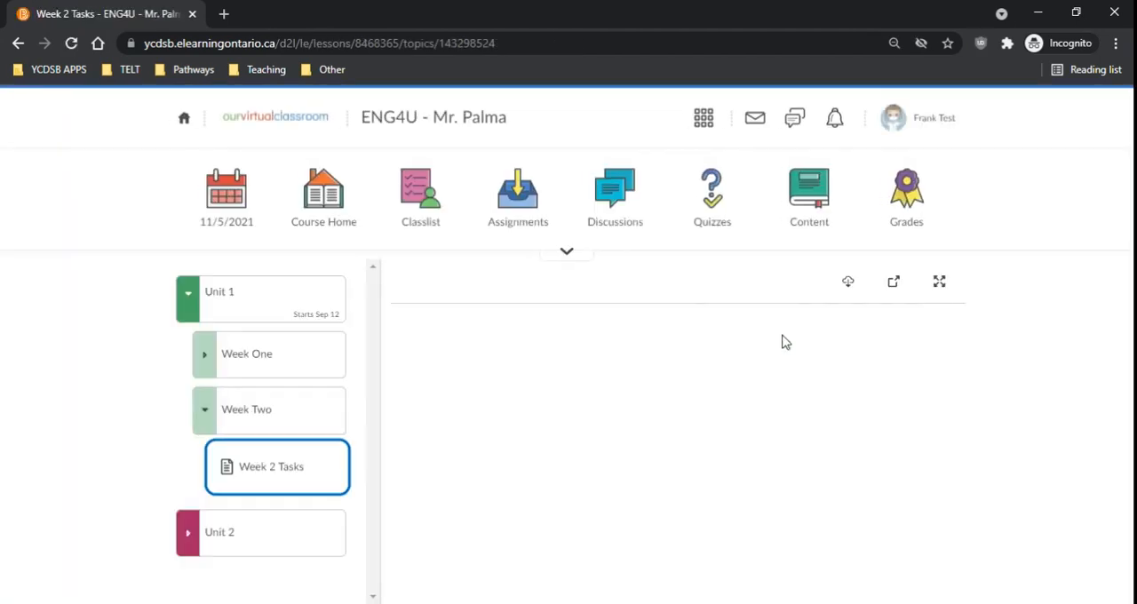
scroll(622, 430, down, 7)
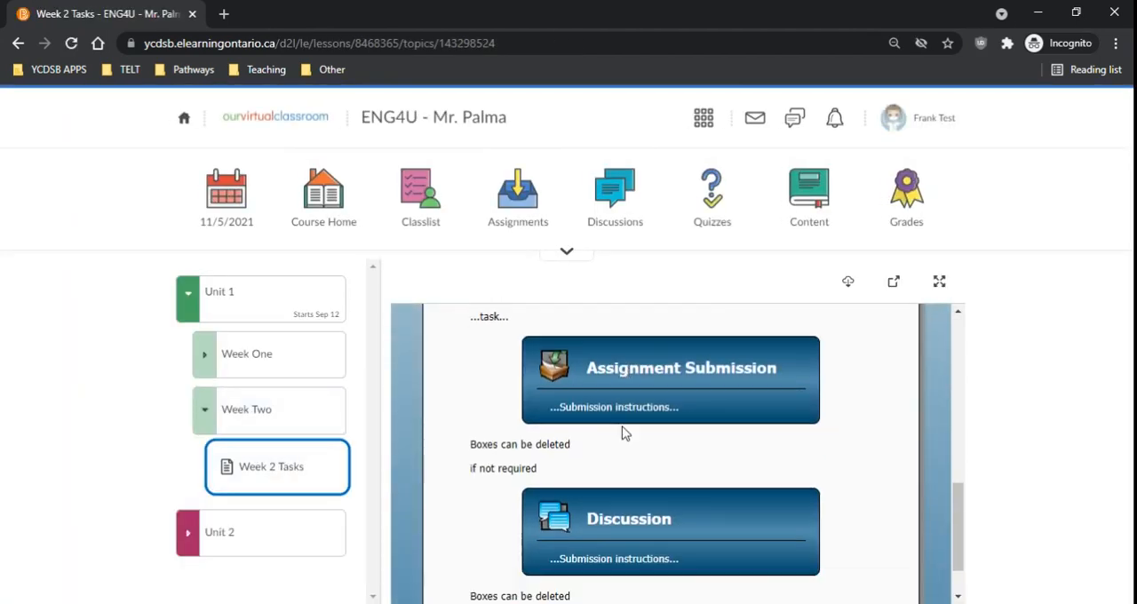
scroll(630, 426, up, 7)
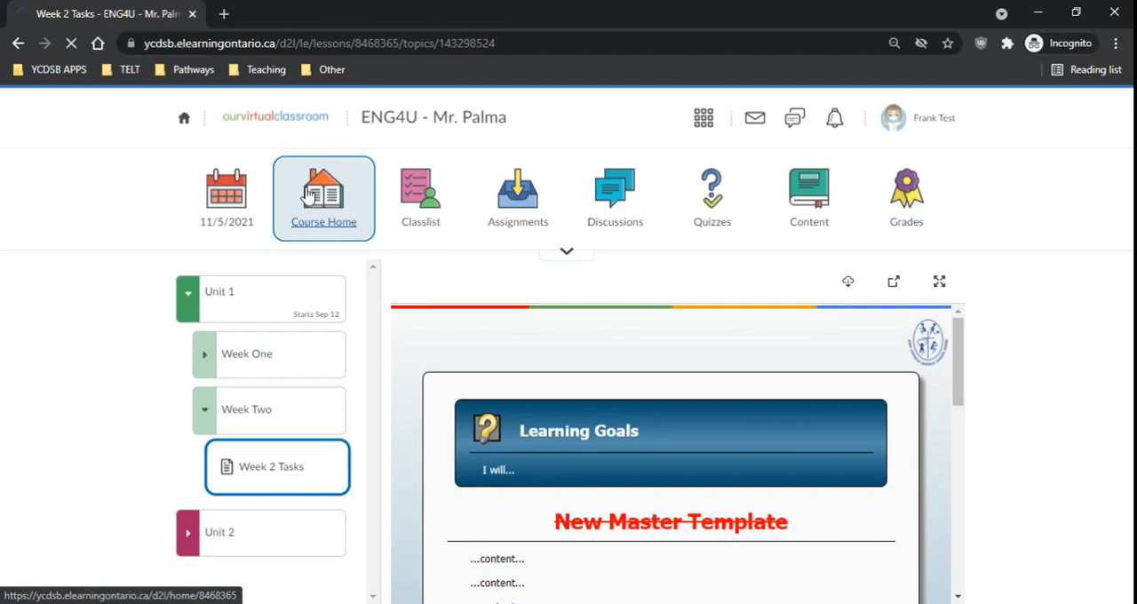
Step: Go back to the student's course home page and check Unit 1's progress in the Content Navigator
click(323, 193)
scroll(978, 455, down, 3)
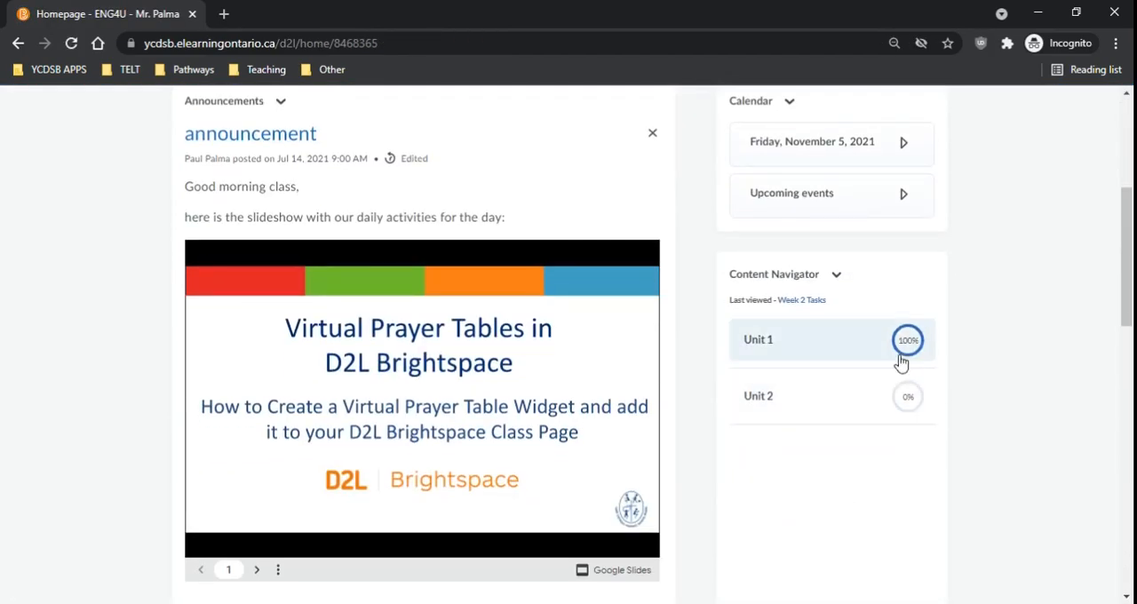